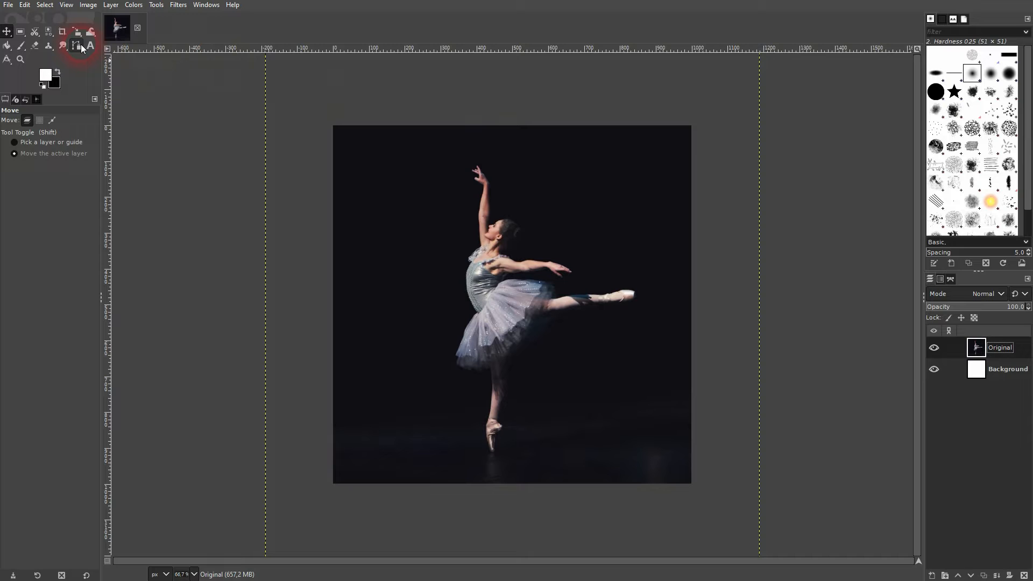
Step: Start a path with straight segments around the tip of the standing foot and up behind the standing leg
{"action": "left_click", "coordinate": [79, 45]}
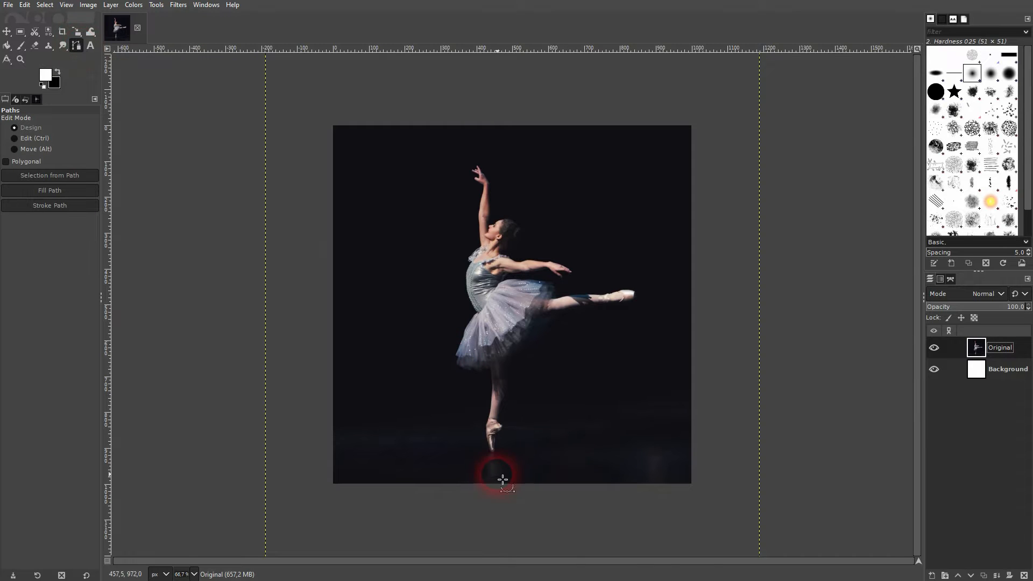
{"action": "scroll", "coordinate": [502, 479], "scroll_direction": "up", "scroll_amount": 3}
{"action": "left_click", "coordinate": [461, 402]}
{"action": "left_click", "coordinate": [474, 424]}
{"action": "left_click", "coordinate": [500, 419]}
{"action": "left_click", "coordinate": [506, 370]}
{"action": "left_click", "coordinate": [528, 336]}
{"action": "left_click", "coordinate": [520, 300]}
{"action": "left_click", "coordinate": [539, 237]}
{"action": "left_click", "coordinate": [569, 128]}
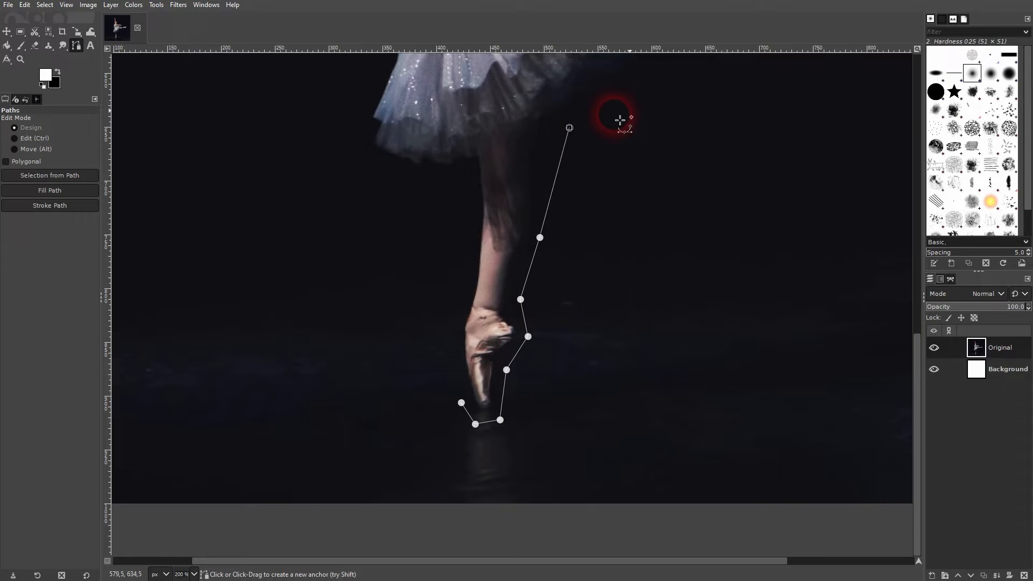
Step: Continue the path along the rear underside of the tutu and around the raised leg back to the skirt
{"action": "left_click_drag", "start_coordinate": [620, 120], "coordinate": [468, 463]}
{"action": "left_click", "coordinate": [451, 434]}
{"action": "left_click", "coordinate": [502, 345]}
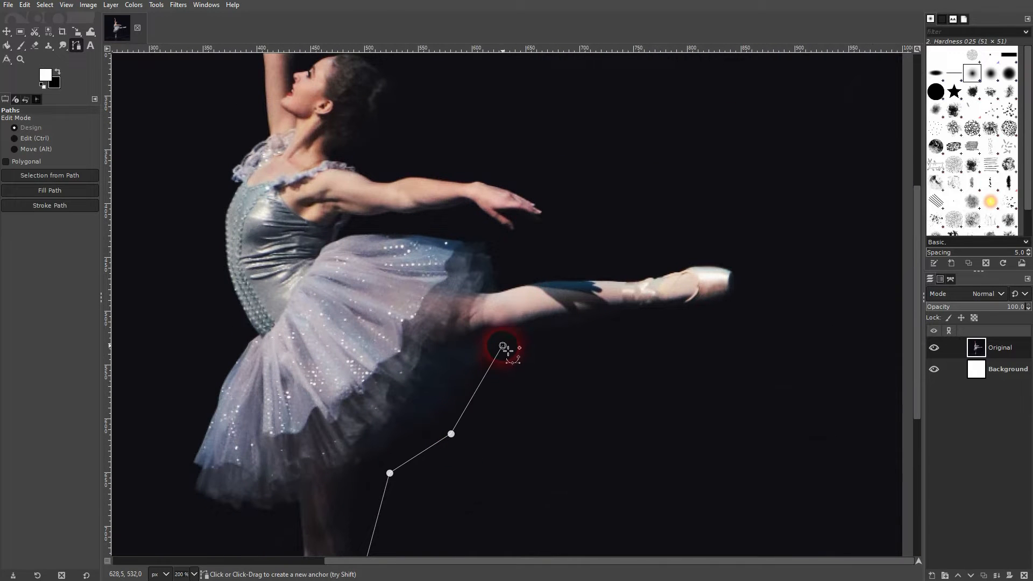
{"action": "left_click", "coordinate": [617, 321]}
{"action": "left_click", "coordinate": [747, 306]}
{"action": "left_click", "coordinate": [748, 259]}
{"action": "left_click", "coordinate": [700, 253]}
{"action": "left_click", "coordinate": [509, 272]}
Step: Extend the path around the outstretched hand and along the top of that arm to the shoulder
{"action": "left_click", "coordinate": [518, 238]}
{"action": "left_click", "coordinate": [552, 220]}
{"action": "left_click", "coordinate": [545, 187]}
{"action": "left_click", "coordinate": [477, 167]}
{"action": "left_click", "coordinate": [385, 170]}
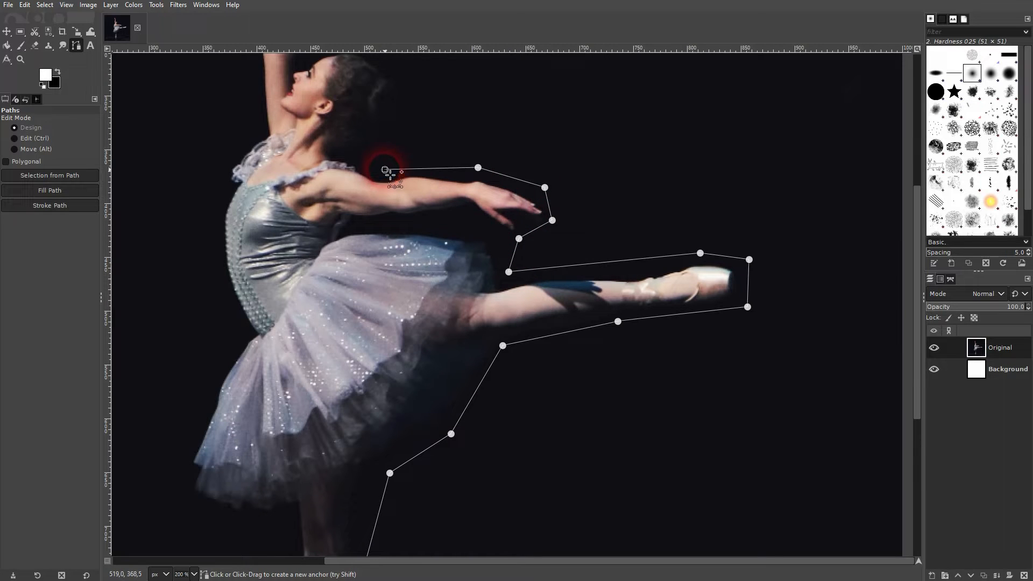
{"action": "left_click", "coordinate": [398, 137]}
Step: Extend the path around the dancer's head and up the inner side of the raised arm
{"action": "scroll", "coordinate": [468, 207], "scroll_direction": "up", "scroll_amount": 5}
{"action": "scroll", "coordinate": [475, 284], "scroll_direction": "left", "scroll_amount": 1}
{"action": "left_click", "coordinate": [442, 282]}
{"action": "left_click", "coordinate": [404, 239]}
{"action": "left_click", "coordinate": [349, 254]}
{"action": "left_click", "coordinate": [348, 200]}
{"action": "left_click", "coordinate": [335, 118]}
Step: Carry the path around the raised hand and down the outer side of that arm to the chest
{"action": "left_click", "coordinate": [296, 85]}
{"action": "left_click", "coordinate": [270, 98]}
{"action": "left_click", "coordinate": [265, 128]}
{"action": "left_click", "coordinate": [279, 153]}
{"action": "left_click", "coordinate": [299, 169]}
{"action": "left_click", "coordinate": [295, 209]}
{"action": "left_click", "coordinate": [280, 264]}
{"action": "left_click", "coordinate": [290, 327]}
{"action": "left_click", "coordinate": [271, 360]}
{"action": "left_click", "coordinate": [252, 393]}
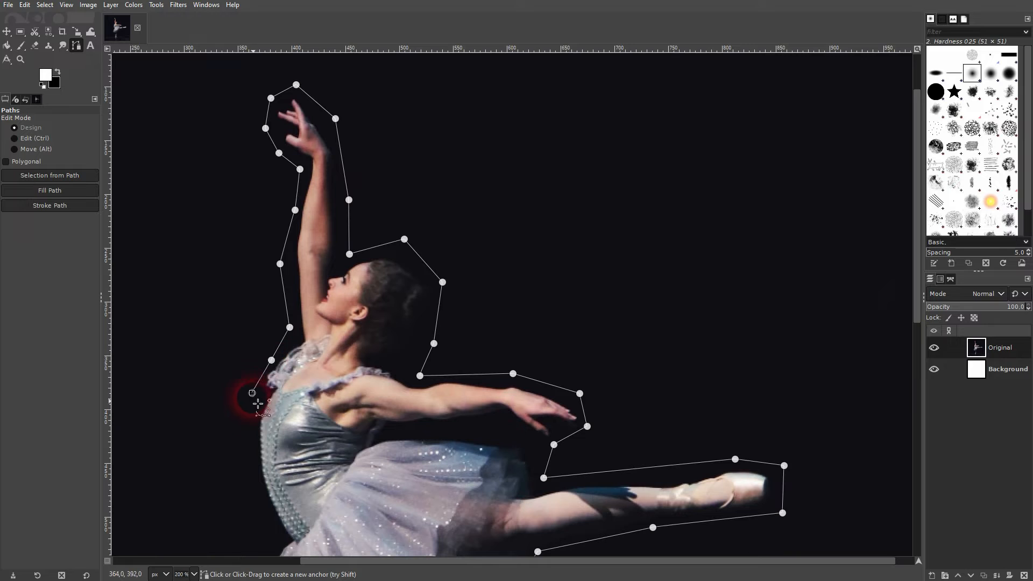
Step: Trace the path down the front of the bodice and around the front and lower edge of the tutu
{"action": "left_click", "coordinate": [251, 444]}
{"action": "left_click_drag", "start_coordinate": [255, 493], "coordinate": [282, 287]}
{"action": "left_click", "coordinate": [281, 288]}
{"action": "left_click", "coordinate": [297, 339]}
{"action": "left_click", "coordinate": [269, 387]}
{"action": "left_click_drag", "start_coordinate": [268, 387], "coordinate": [300, 297]}
{"action": "left_click", "coordinate": [294, 291]}
{"action": "left_click", "coordinate": [275, 339]}
{"action": "left_click", "coordinate": [284, 390]}
{"action": "left_click", "coordinate": [374, 400]}
Step: Trace the front of the standing leg down to the toe and close the path at its starting anchor
{"action": "left_click", "coordinate": [377, 478]}
{"action": "left_click_drag", "start_coordinate": [383, 478], "coordinate": [344, 258]}
{"action": "left_click", "coordinate": [328, 325]}
{"action": "left_click", "coordinate": [323, 372]}
{"action": "left_click", "coordinate": [334, 401], "text": "ctrl"}
Step: Create a selection from the closed dancer path and switch to the Move tool
{"action": "scroll", "coordinate": [372, 352], "scroll_direction": "down", "scroll_amount": 3}
{"action": "left_click_drag", "start_coordinate": [338, 219], "coordinate": [339, 296]}
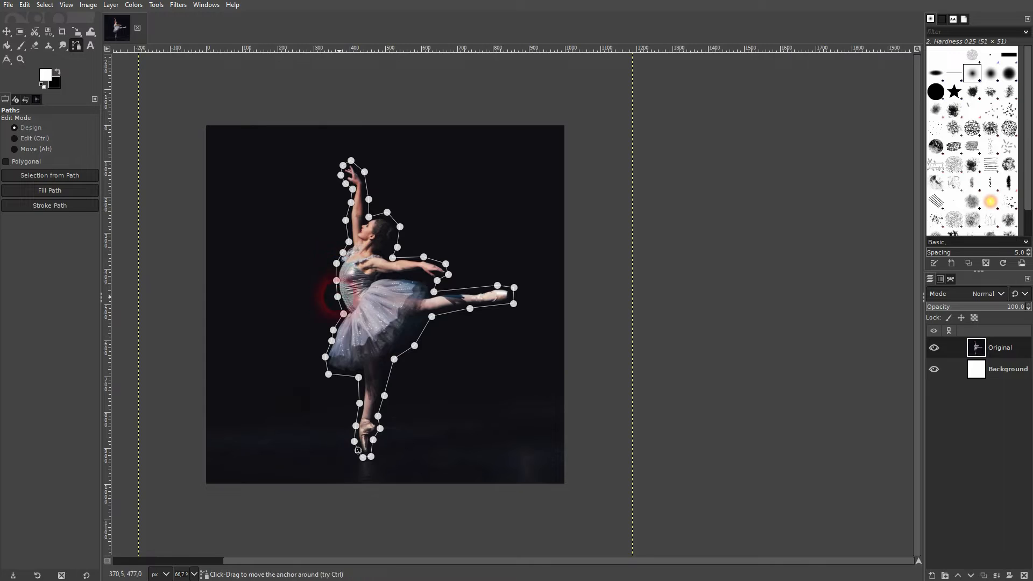
{"action": "scroll", "coordinate": [360, 350], "scroll_direction": "up", "scroll_amount": 1}
{"action": "right_click", "coordinate": [417, 281]}
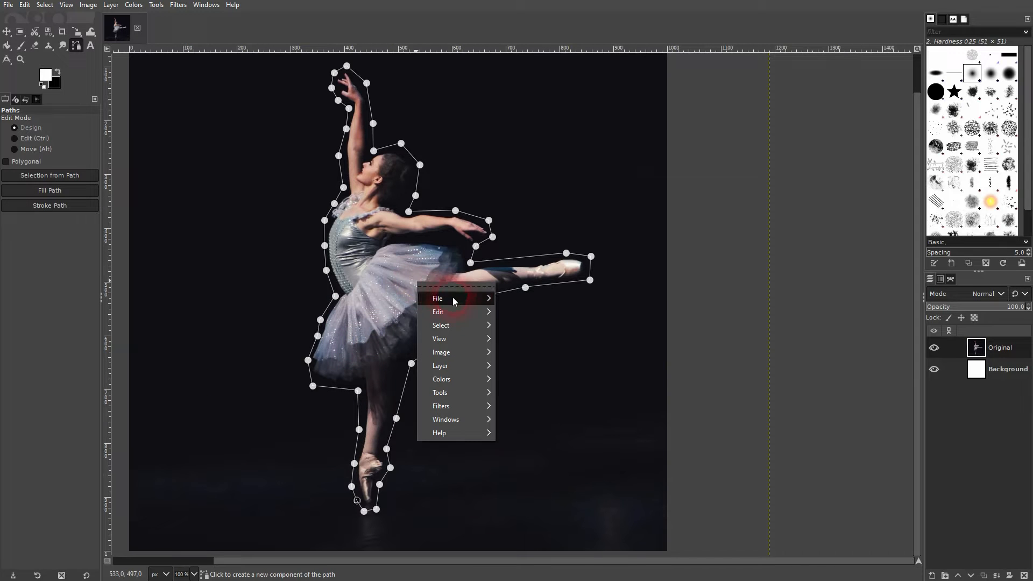
{"action": "mouse_move", "coordinate": [470, 327]}
{"action": "left_click", "coordinate": [579, 398]}
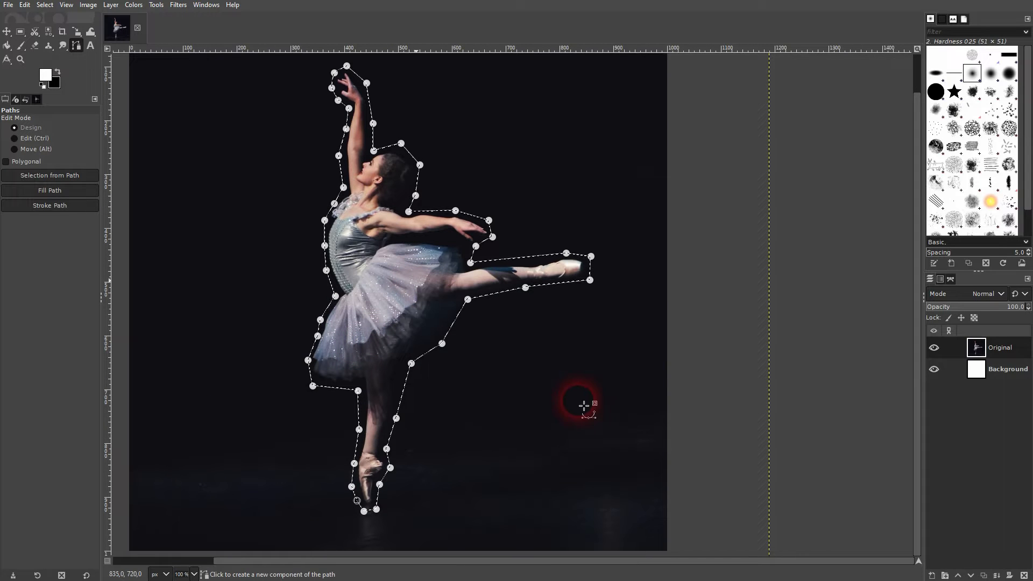
{"action": "key", "text": "m"}
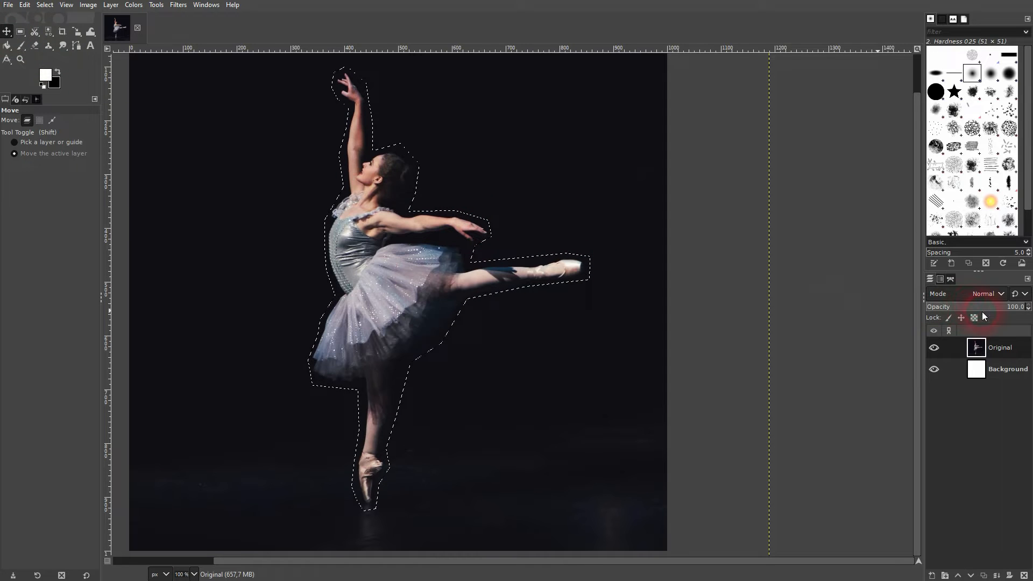
Step: Display the image's paths and look up the Paths dialog among the dockable dialogs
{"action": "left_click", "coordinate": [951, 279]}
{"action": "left_click", "coordinate": [206, 5]}
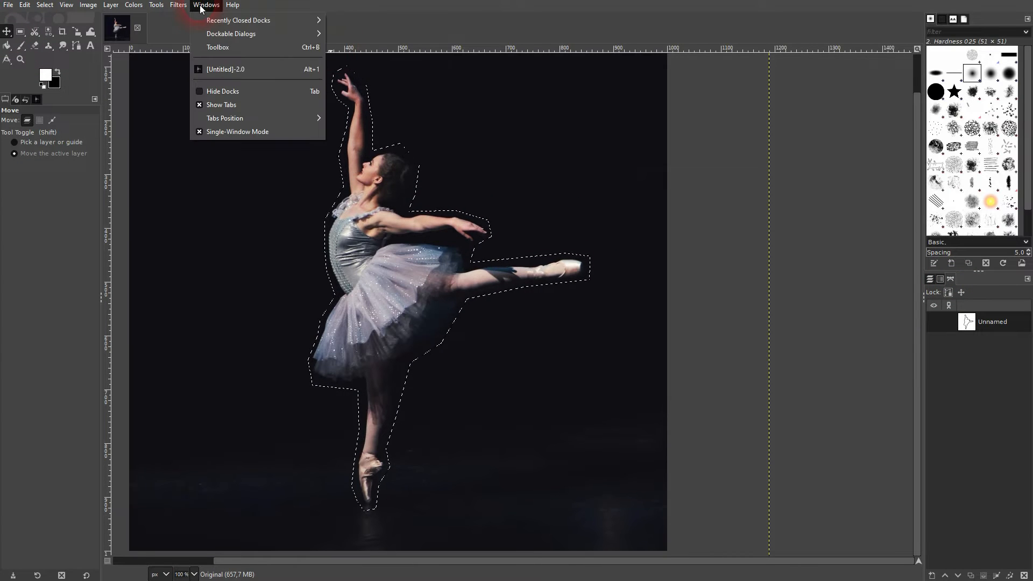
{"action": "mouse_move", "coordinate": [241, 33]}
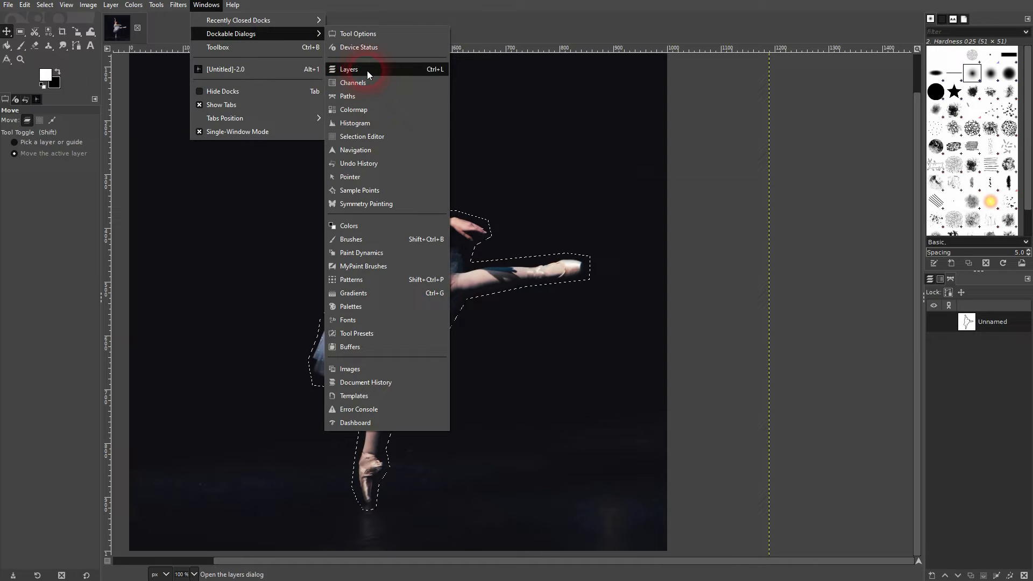
{"action": "left_click", "coordinate": [985, 325]}
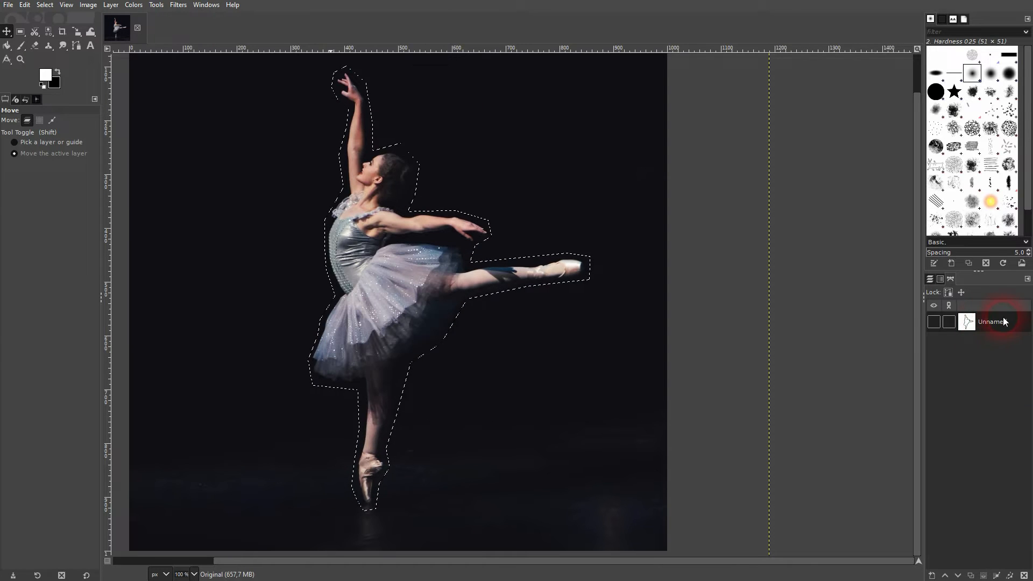
Step: Convert the selection into a new visible path and delete the original Unnamed path
{"action": "right_click", "coordinate": [995, 321]}
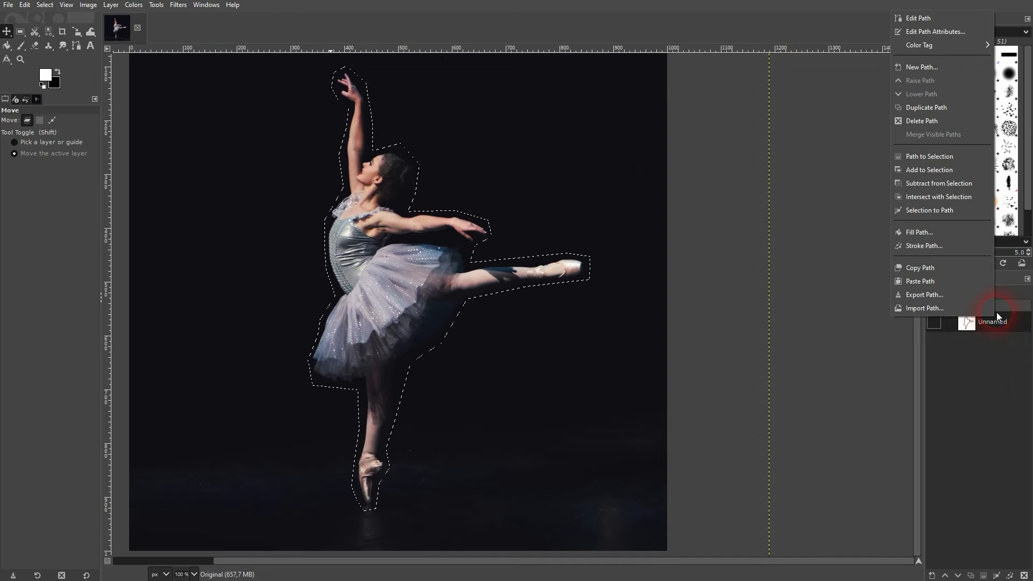
{"action": "left_click", "coordinate": [929, 211]}
{"action": "left_click", "coordinate": [934, 322]}
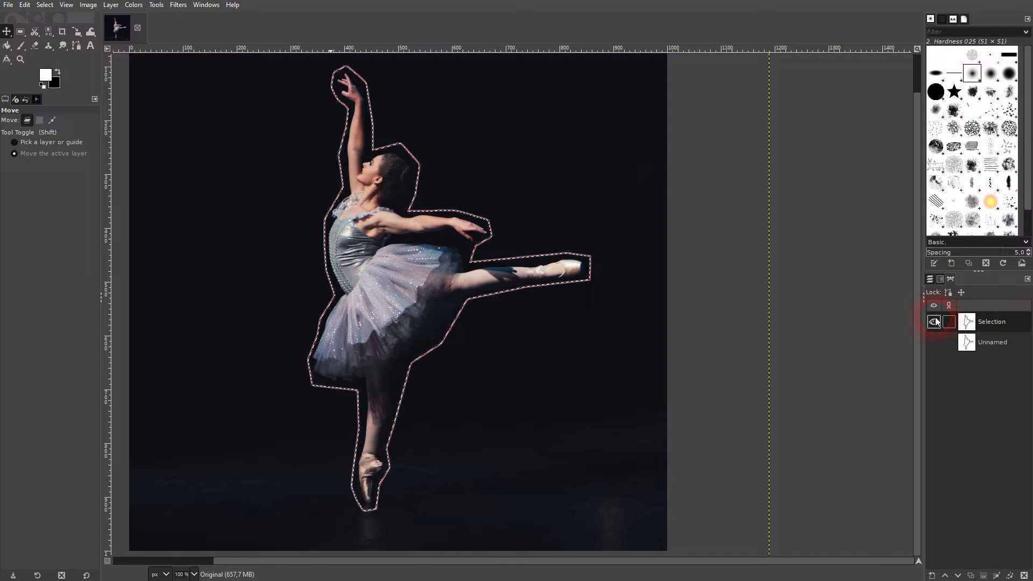
{"action": "left_click", "coordinate": [1024, 575]}
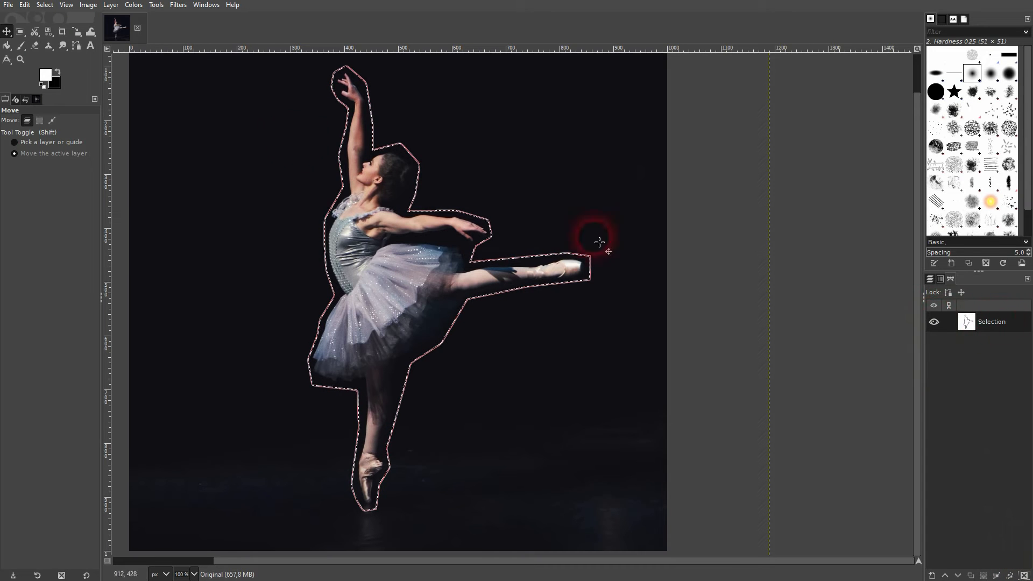
Step: Clear the dancer selection and return to the layer list
{"action": "left_click", "coordinate": [44, 5]}
{"action": "left_click", "coordinate": [57, 31]}
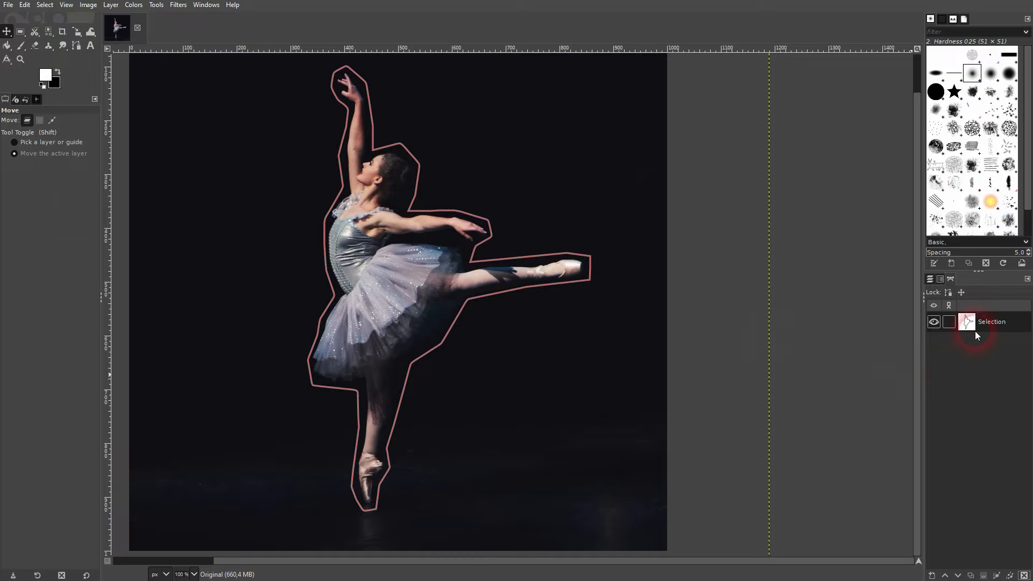
{"action": "left_click", "coordinate": [930, 279]}
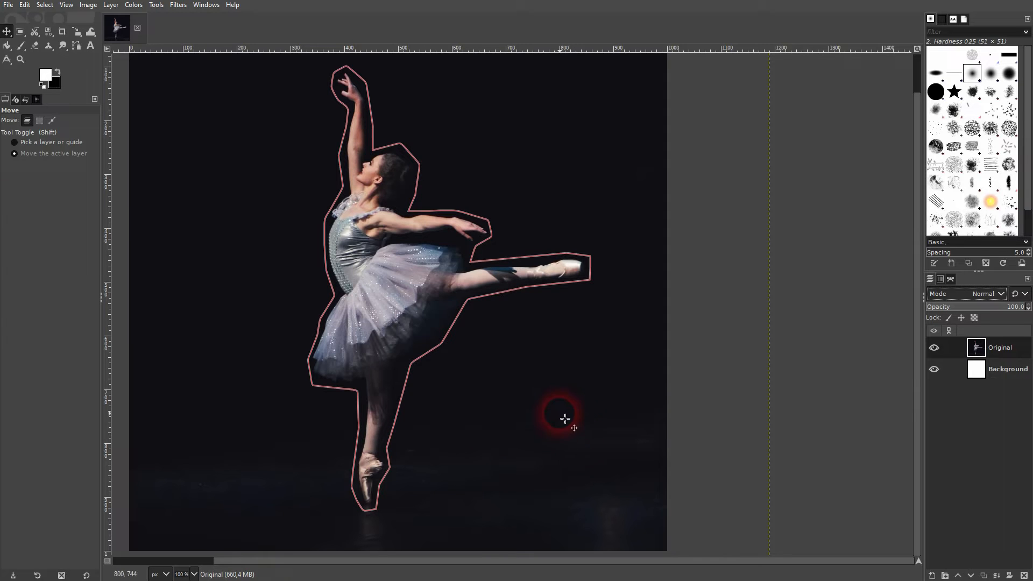
Step: Paste the Lorem ipsum text into a new text layer in the upper part of the image
{"action": "left_click", "coordinate": [91, 45]}
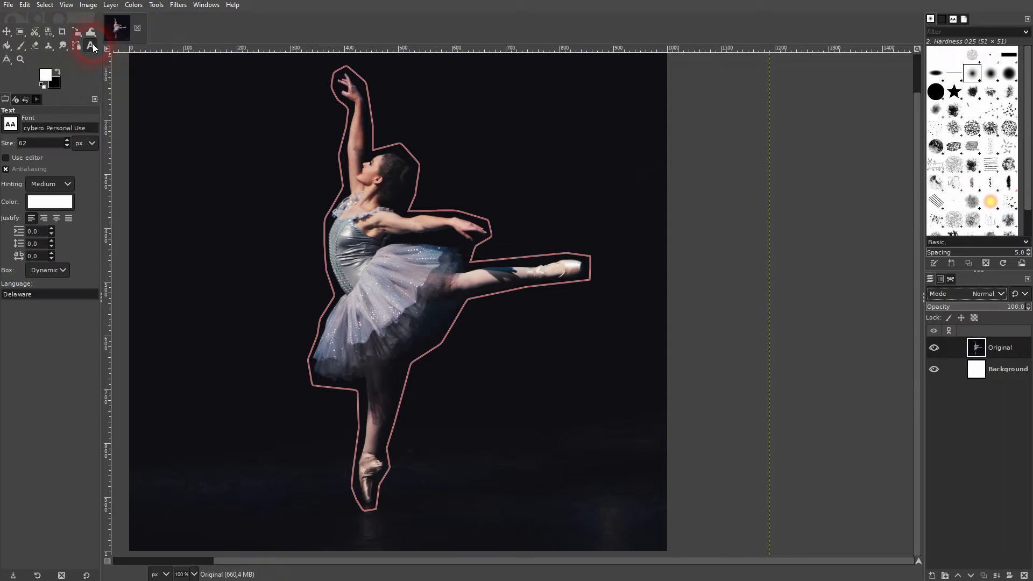
{"action": "left_click", "coordinate": [205, 129]}
{"action": "key", "text": "ctrl+v"}
Step: Format the entire Lorem ipsum text as 37 px Arial with the white colour ffffff
{"action": "key", "text": "ctrl+a"}
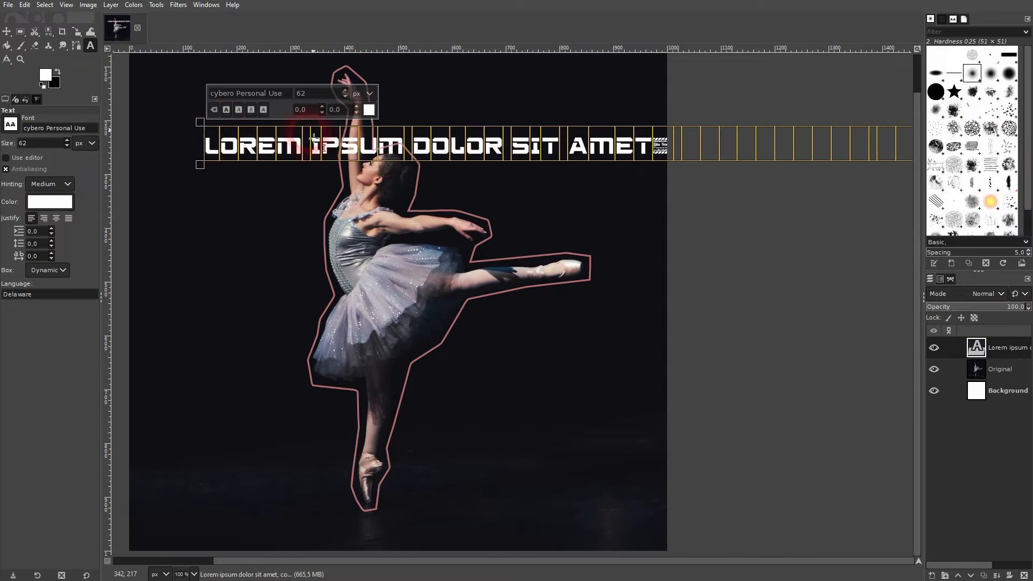
{"action": "type", "text": "37"}
{"action": "triple_click", "coordinate": [268, 95]}
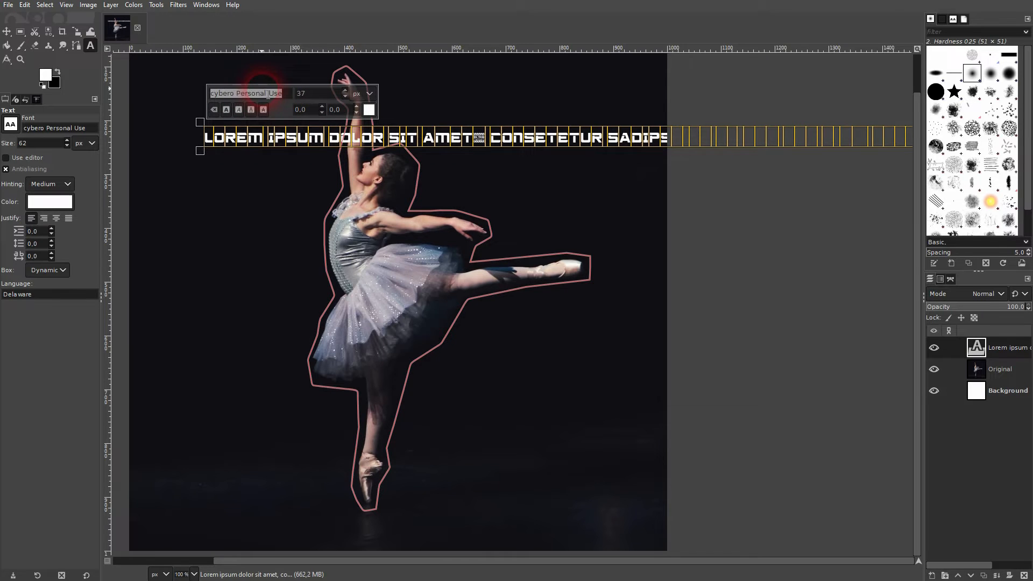
{"action": "type", "text": "Arial"}
{"action": "key", "text": "Return"}
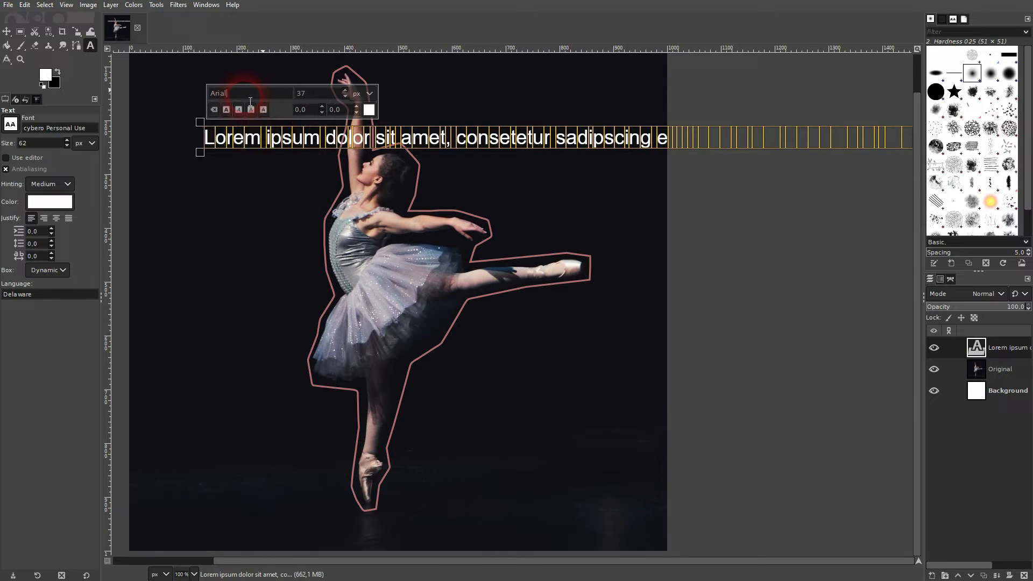
{"action": "left_click", "coordinate": [368, 110]}
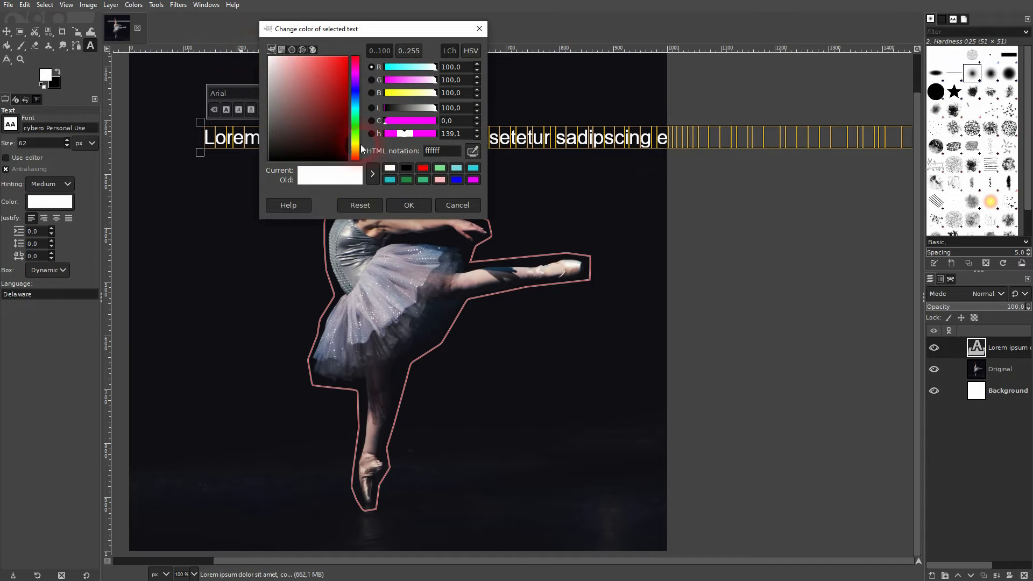
{"action": "left_click", "coordinate": [410, 205]}
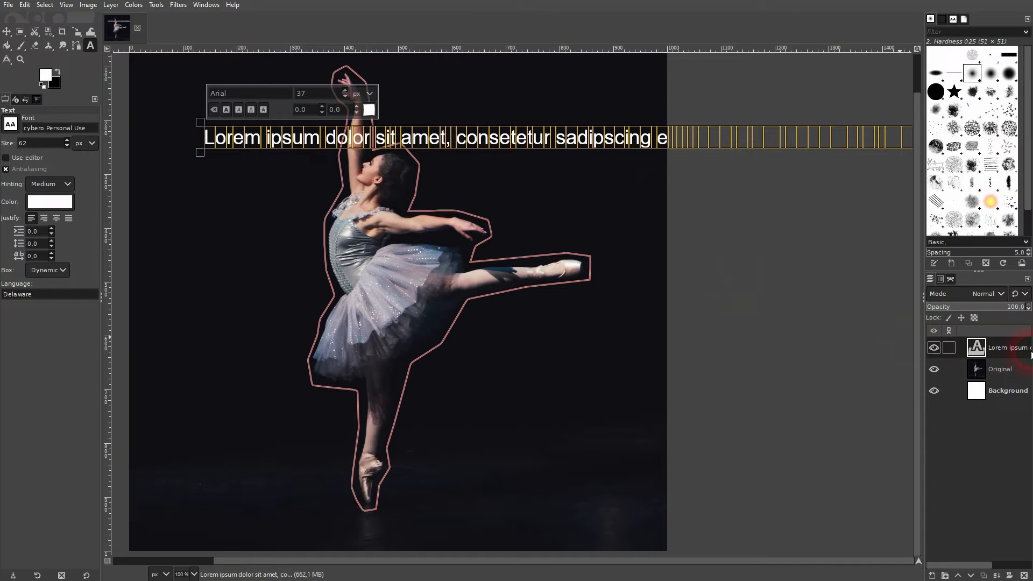
Step: Bend the Lorem ipsum text layer along the outline path around the dancer with Text along Path
{"action": "left_click", "coordinate": [7, 31]}
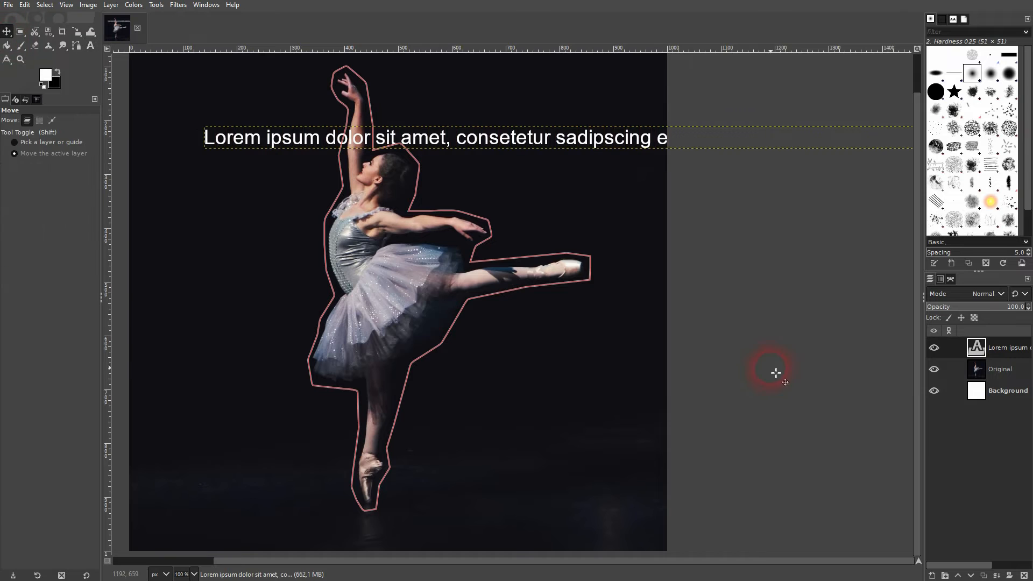
{"action": "right_click", "coordinate": [999, 347]}
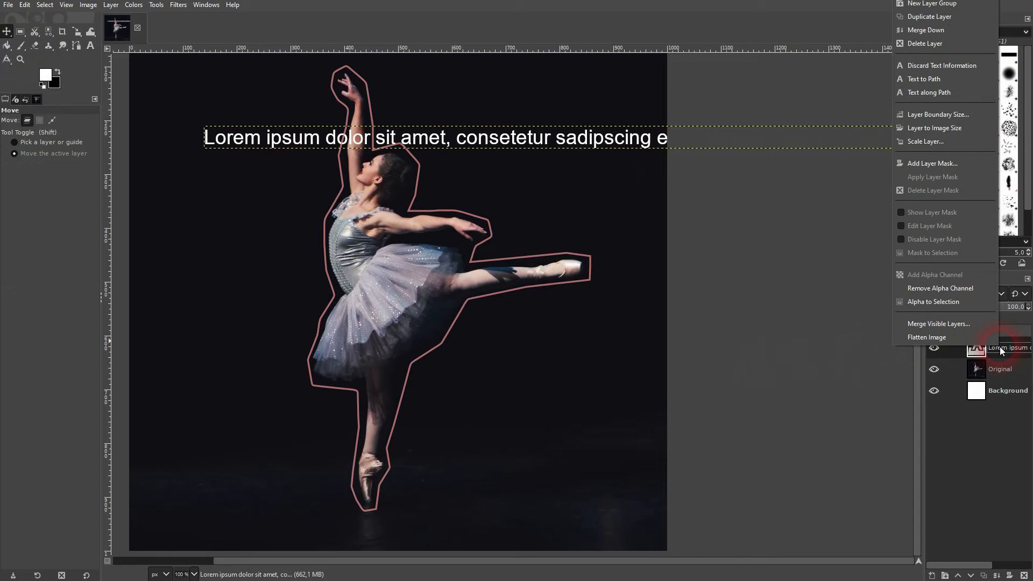
{"action": "left_click", "coordinate": [929, 92]}
{"action": "left_click", "coordinate": [706, 293]}
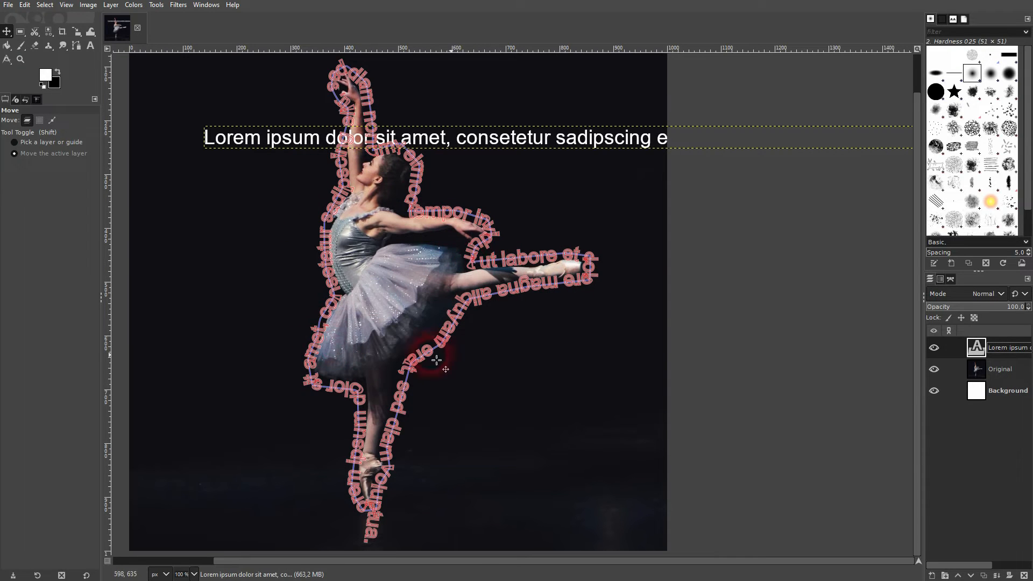
Step: Undo the text along the path, the text layer and the deselection
{"action": "key", "text": "ctrl+z"}
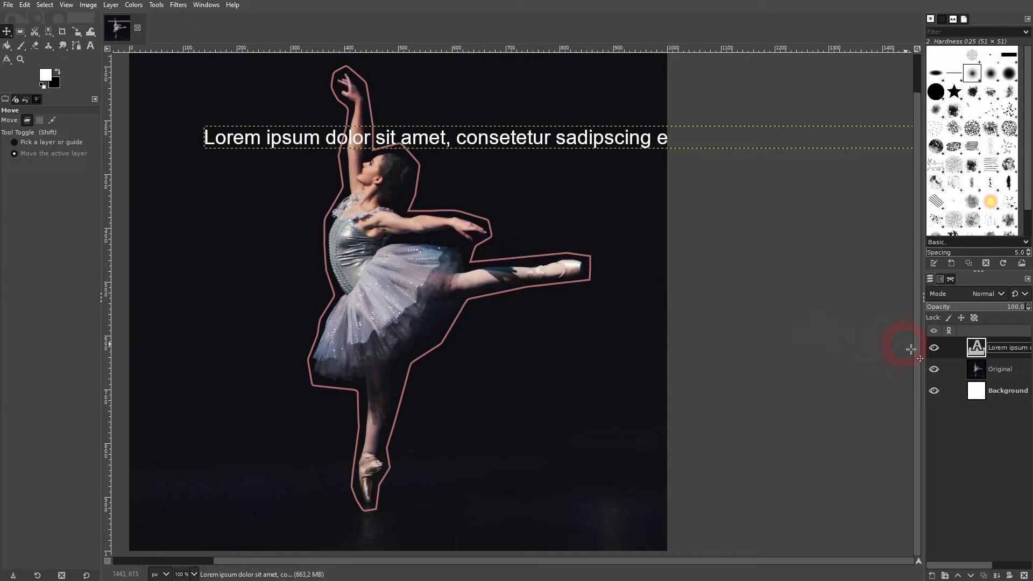
{"action": "key", "text": "ctrl+z"}
{"action": "key", "text": "ctrl+z"}
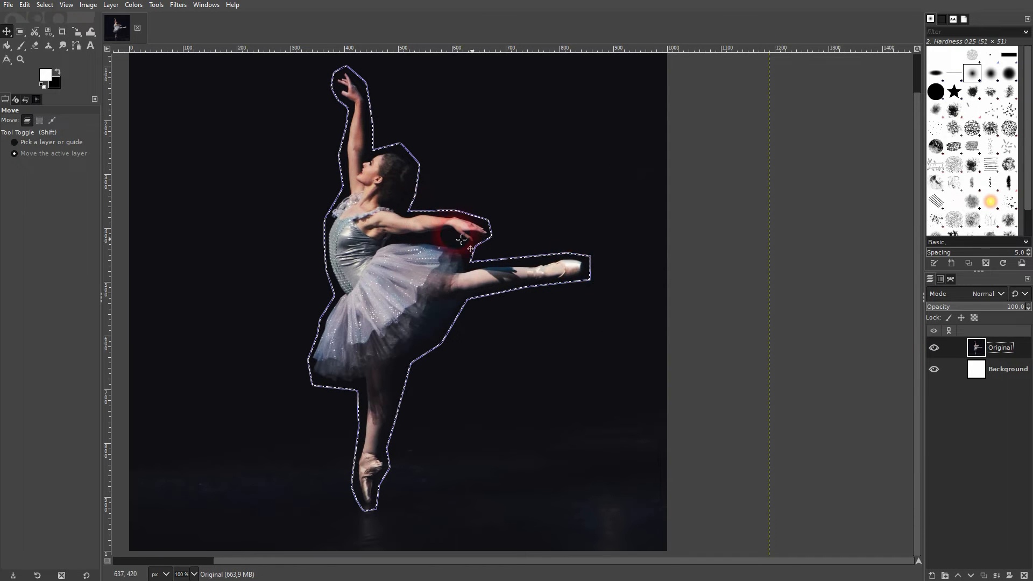
Step: Delete the path named Selection and keep the Unnamed path
{"action": "left_click", "coordinate": [951, 277]}
{"action": "left_click", "coordinate": [987, 320]}
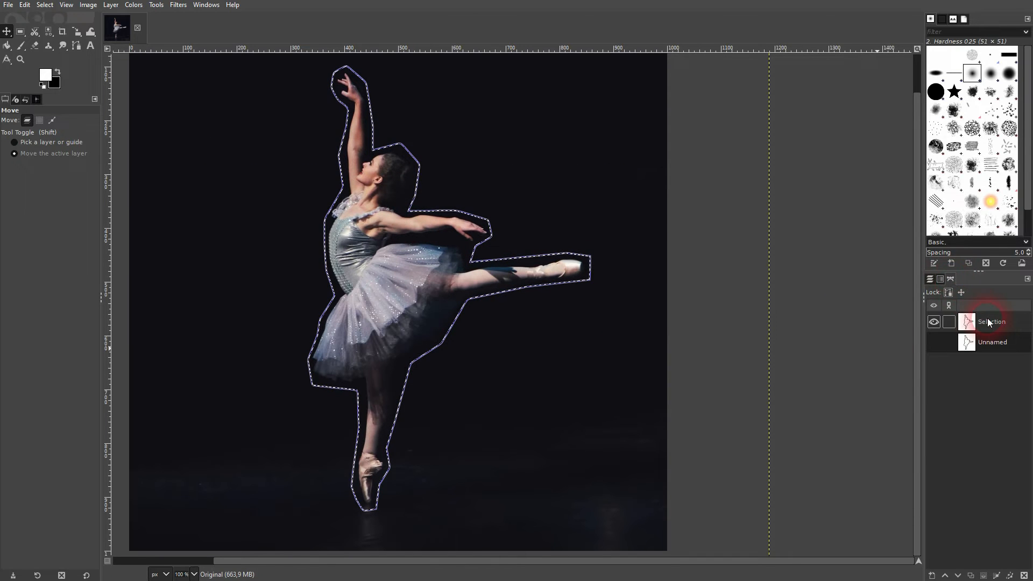
{"action": "left_click", "coordinate": [1024, 575]}
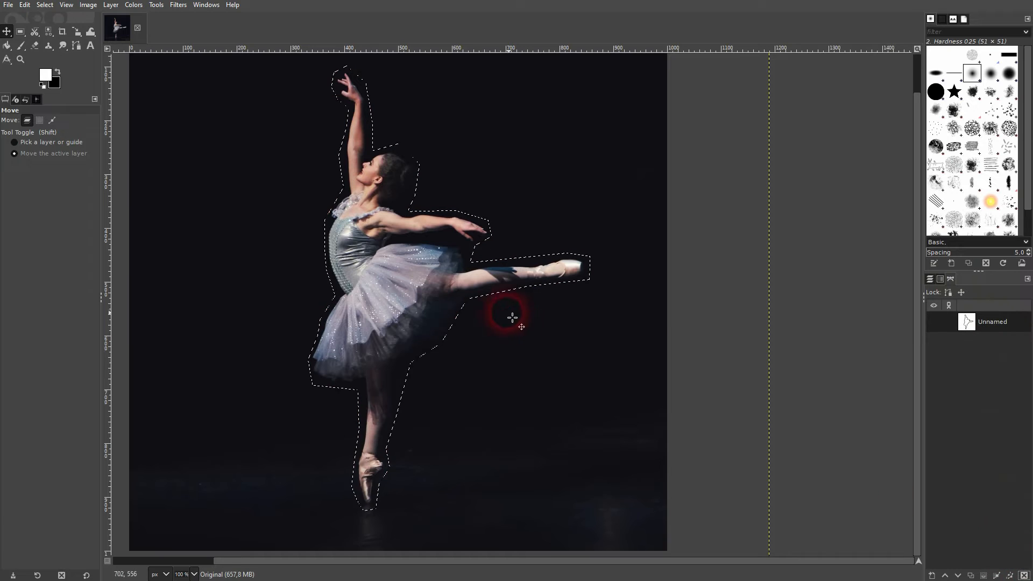
Step: Grow the dancer selection by 10 px
{"action": "left_click", "coordinate": [45, 5]}
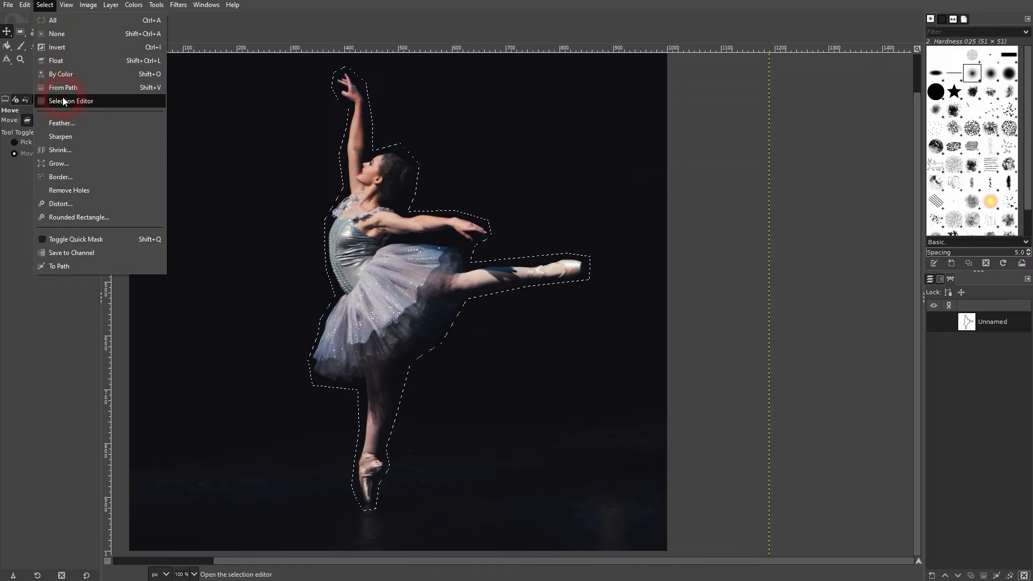
{"action": "left_click", "coordinate": [69, 164]}
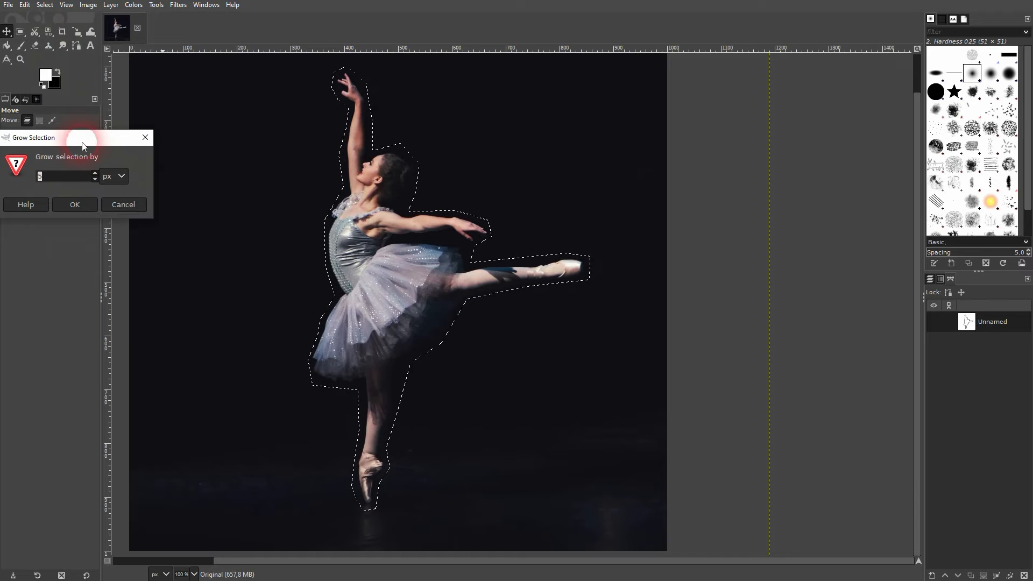
{"action": "left_click_drag", "start_coordinate": [82, 142], "coordinate": [138, 154]}
{"action": "type", "text": "10"}
{"action": "left_click", "coordinate": [138, 215]}
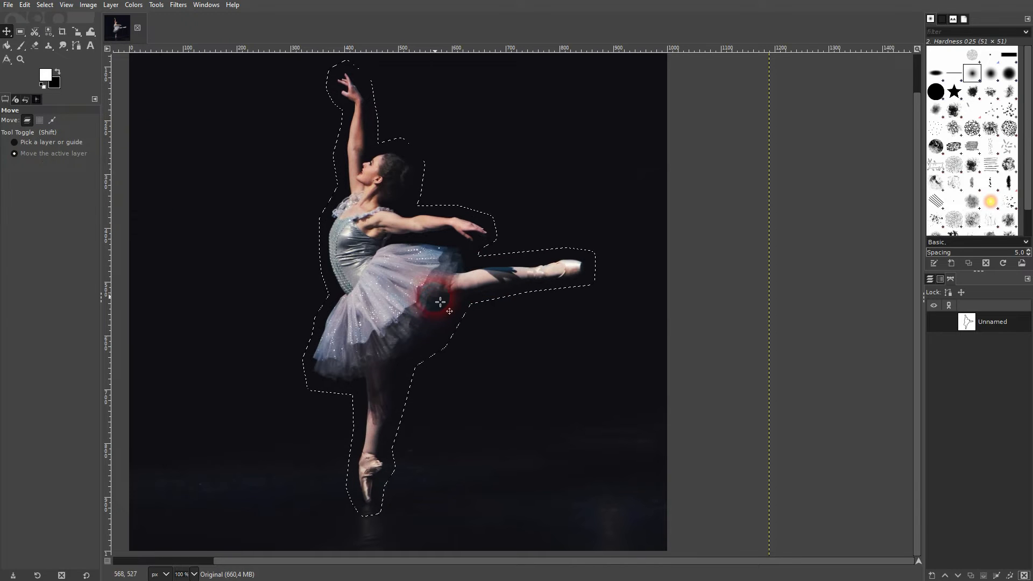
Step: Replace the Unnamed path with one made from the enlarged selection and make the new path visible
{"action": "right_click", "coordinate": [1000, 323]}
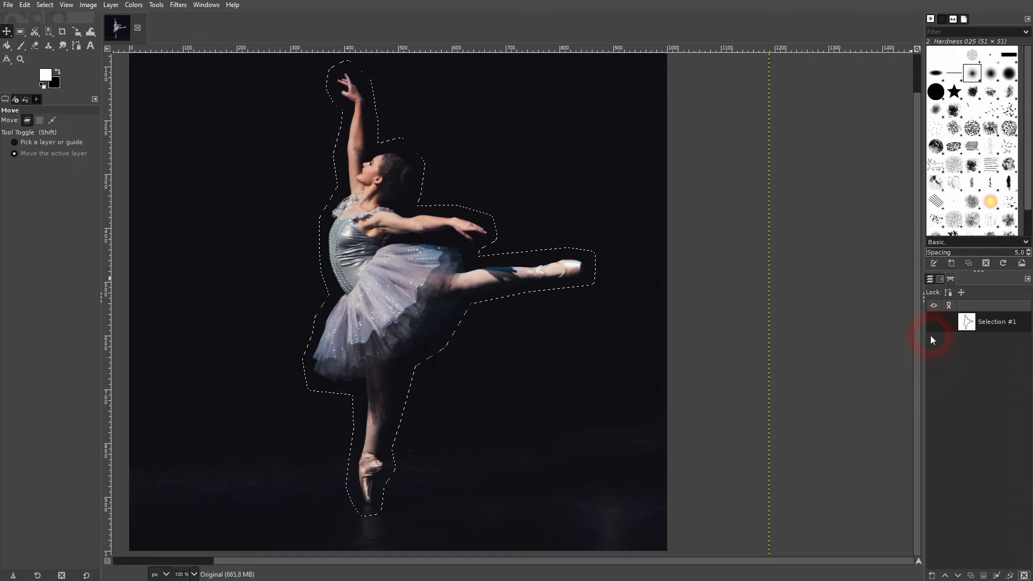
{"action": "left_click", "coordinate": [933, 322]}
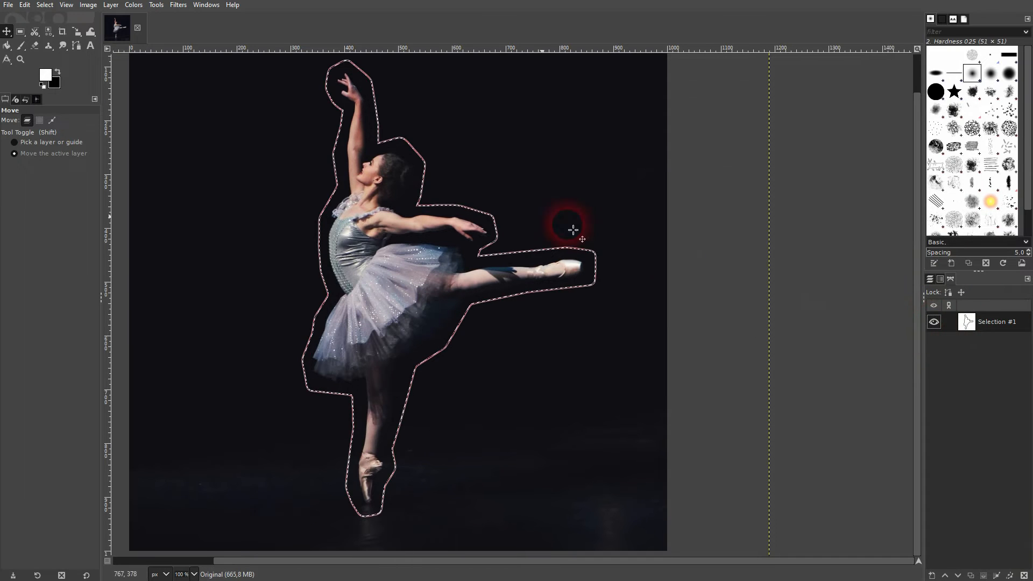
Step: Clear the selection and paste the Lorem ipsum text into a new text layer beside the dancer's raised arm
{"action": "key", "text": "ctrl+shift+a"}
{"action": "left_click", "coordinate": [928, 279]}
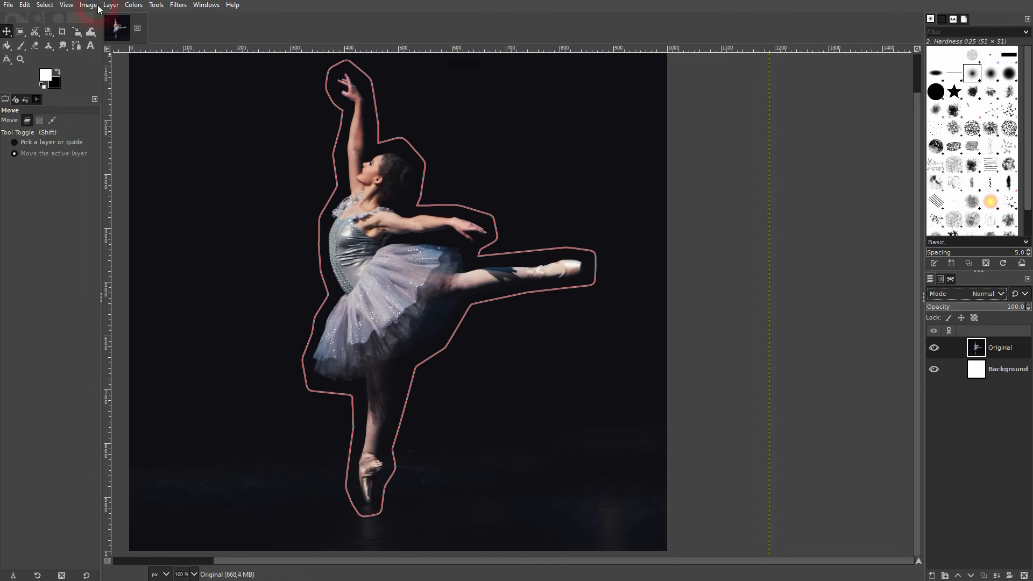
{"action": "left_click", "coordinate": [93, 46]}
{"action": "left_click", "coordinate": [208, 156]}
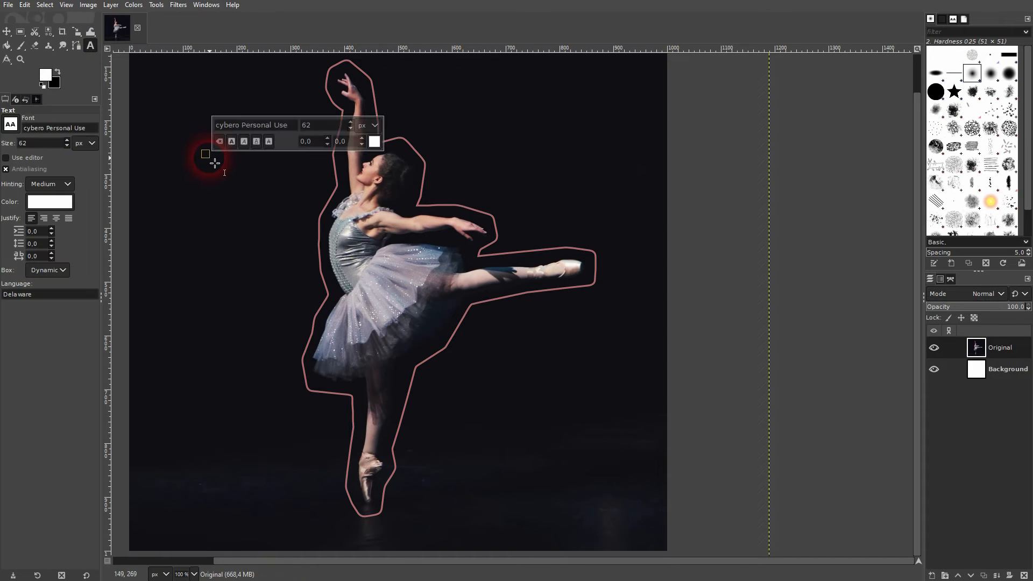
{"action": "key", "text": "ctrl+v"}
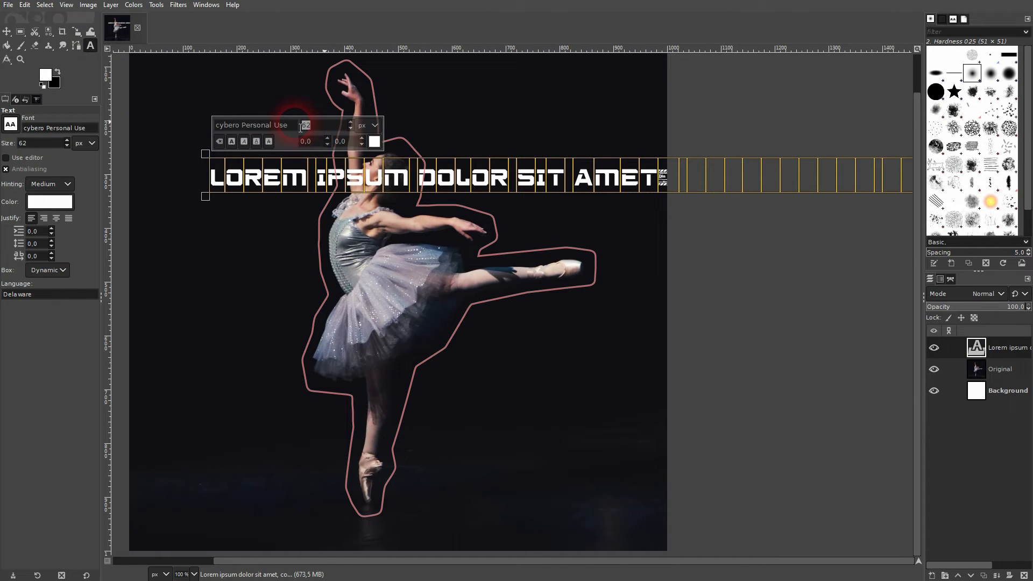
Step: Set the Lorem ipsum text to 37 px in the Arial font
{"action": "key", "text": "Return"}
{"action": "triple_click", "coordinate": [252, 126]}
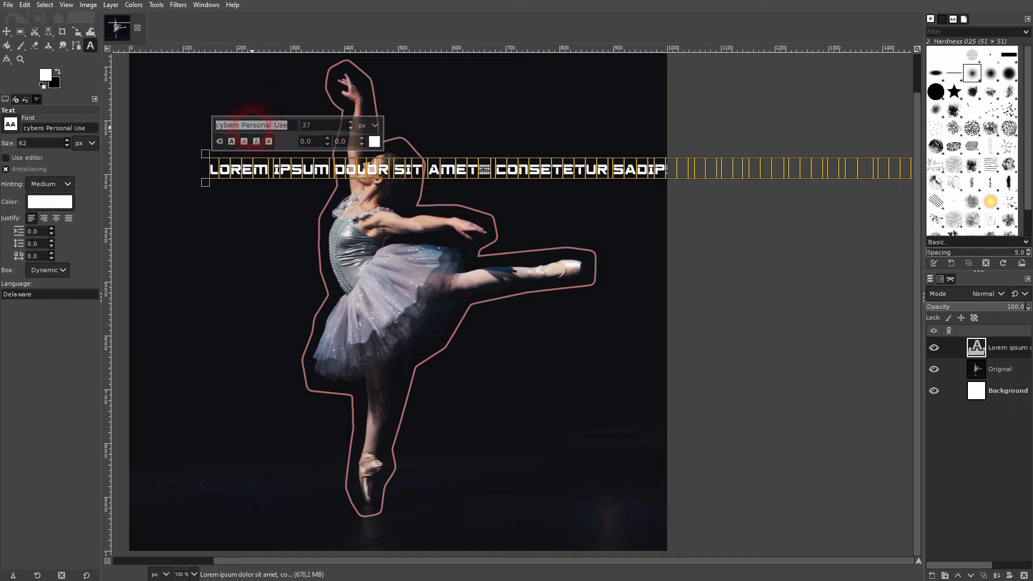
{"action": "type", "text": "Arial"}
{"action": "key", "text": "Return"}
{"action": "left_click", "coordinate": [6, 31]}
Step: Run the Lorem ipsum text along the dancer outline path and review the resulting path alongside Selection #1
{"action": "right_click", "coordinate": [1012, 351]}
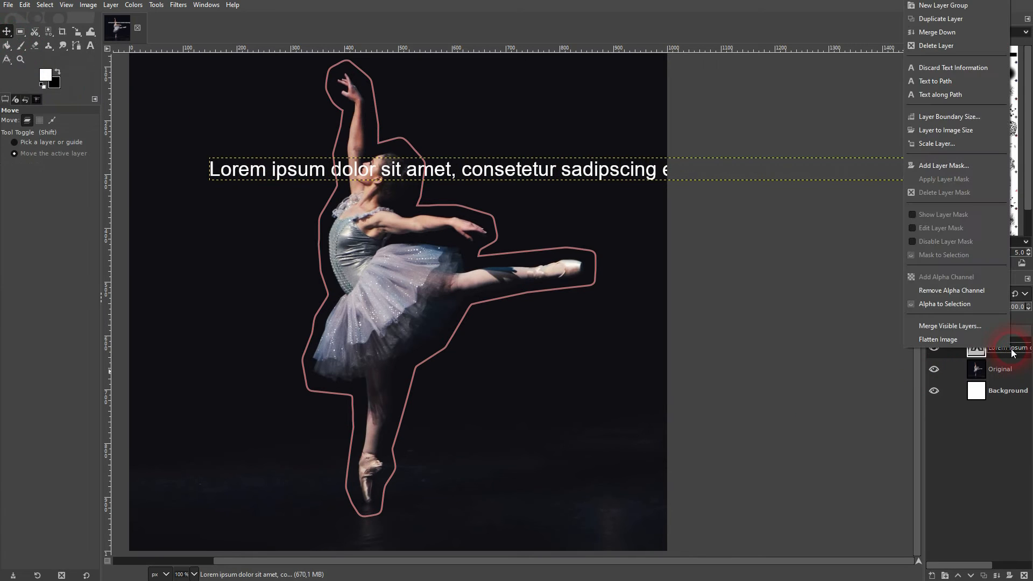
{"action": "left_click", "coordinate": [953, 95]}
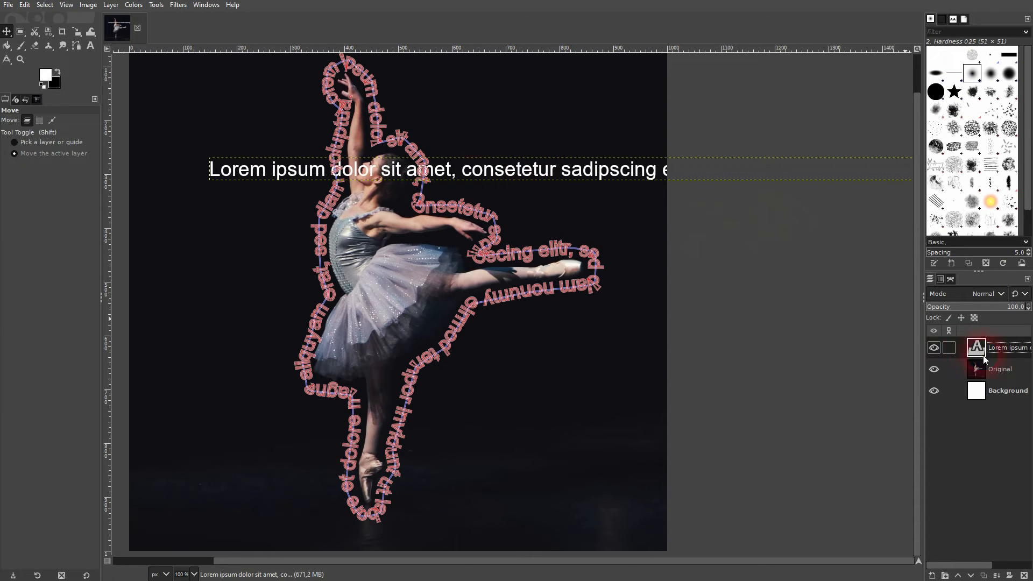
{"action": "left_click", "coordinate": [935, 349]}
{"action": "left_click", "coordinate": [933, 348]}
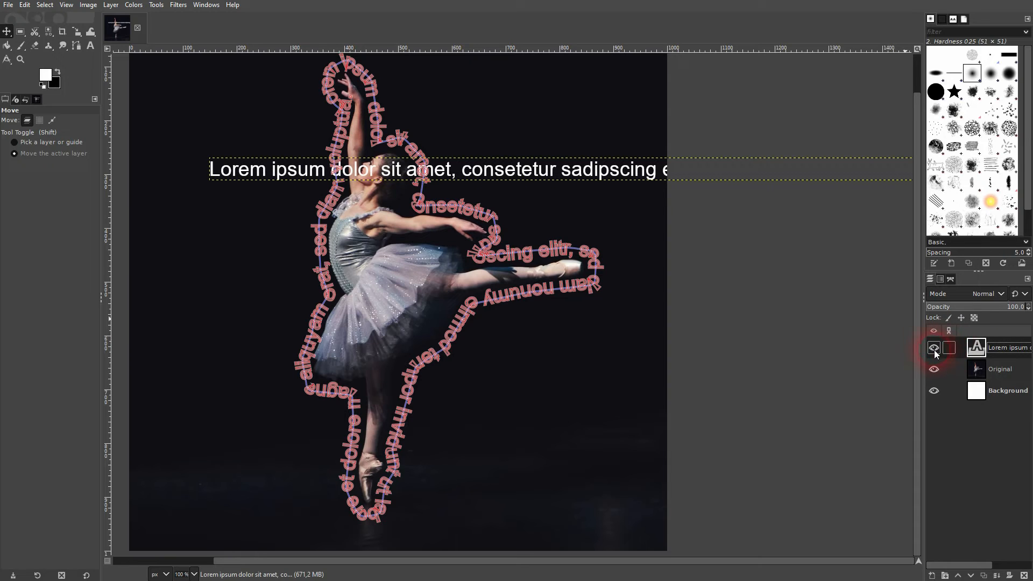
{"action": "left_click", "coordinate": [950, 277]}
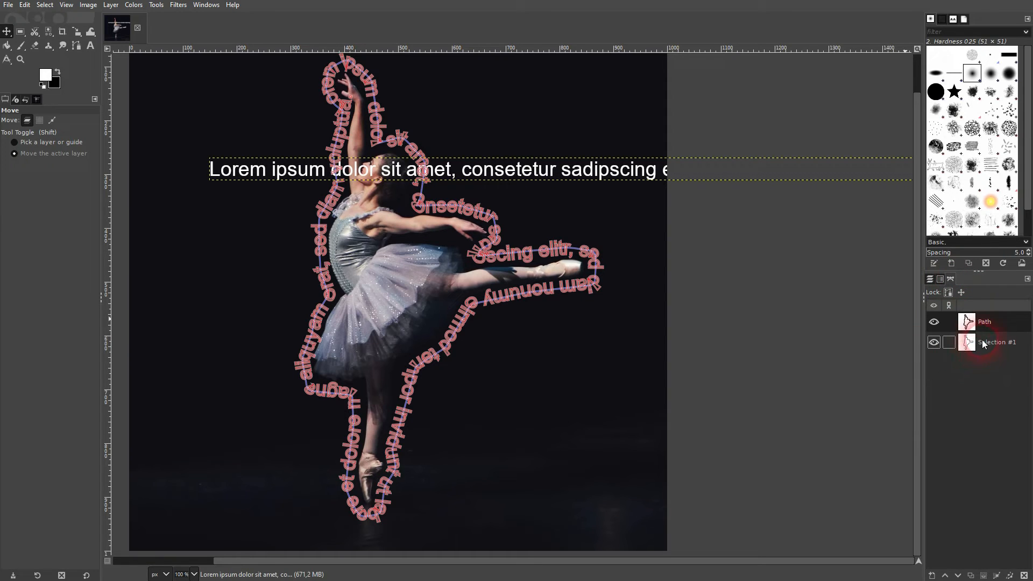
{"action": "left_click", "coordinate": [934, 322]}
{"action": "left_click", "coordinate": [934, 323]}
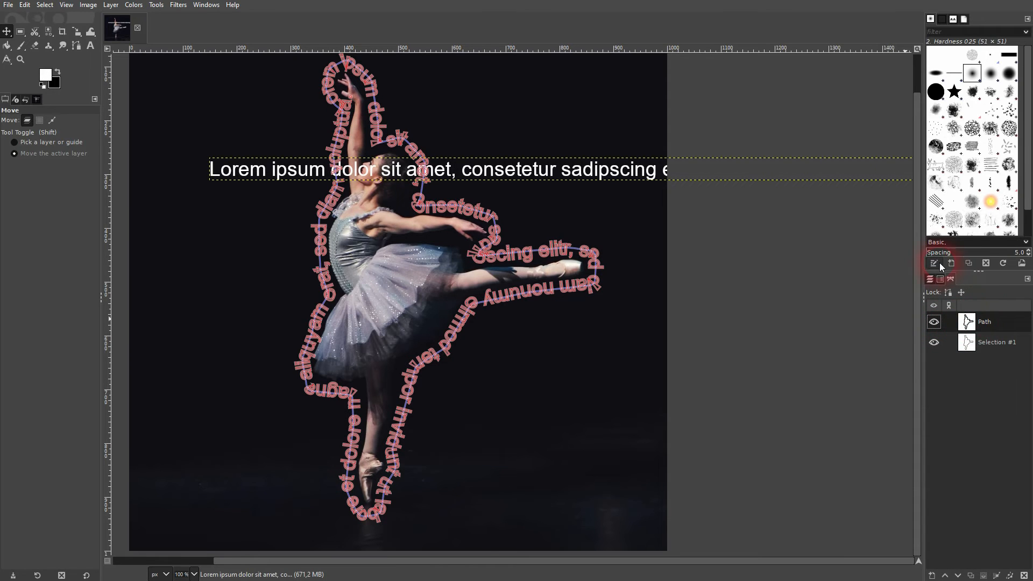
Step: Create a new layer named text, filled with transparency
{"action": "left_click", "coordinate": [930, 279]}
{"action": "left_click", "coordinate": [933, 573]}
{"action": "double_click", "coordinate": [828, 351]}
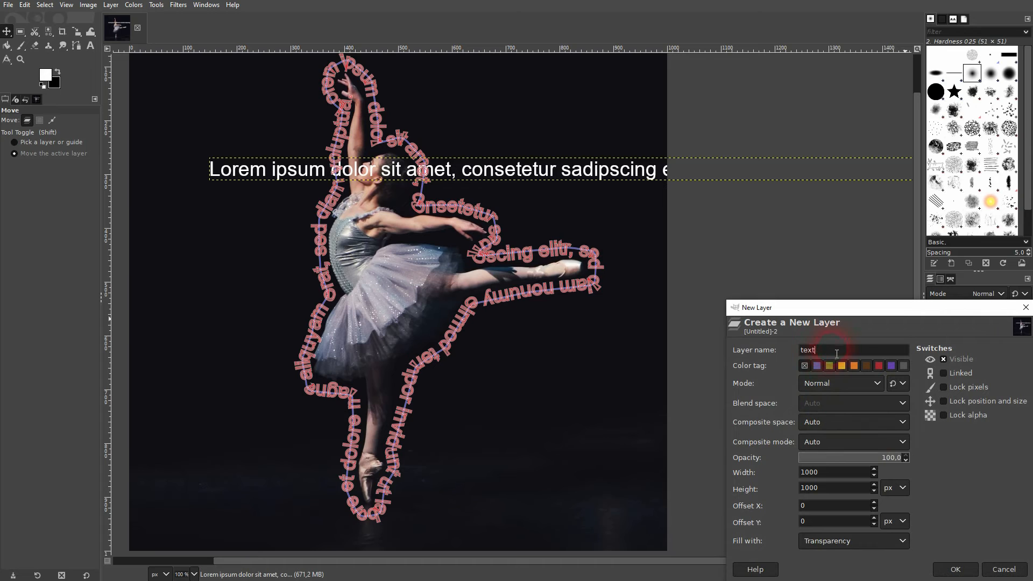
{"action": "left_click", "coordinate": [850, 541]}
{"action": "left_click", "coordinate": [831, 512]}
{"action": "left_click", "coordinate": [955, 569]}
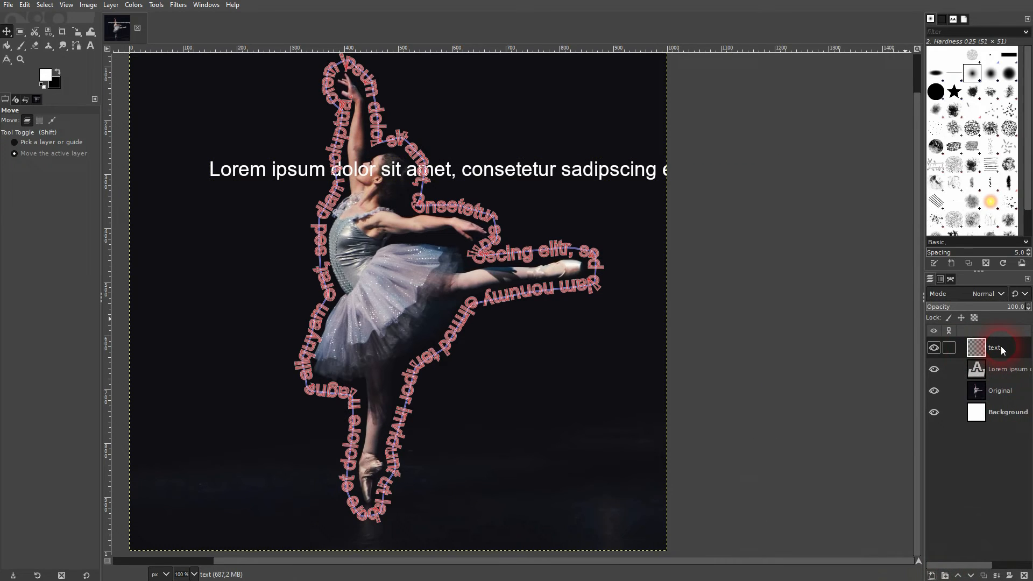
Step: Fill the wrapped-text path with solid white on the text layer
{"action": "left_click", "coordinate": [950, 279]}
{"action": "right_click", "coordinate": [985, 323]}
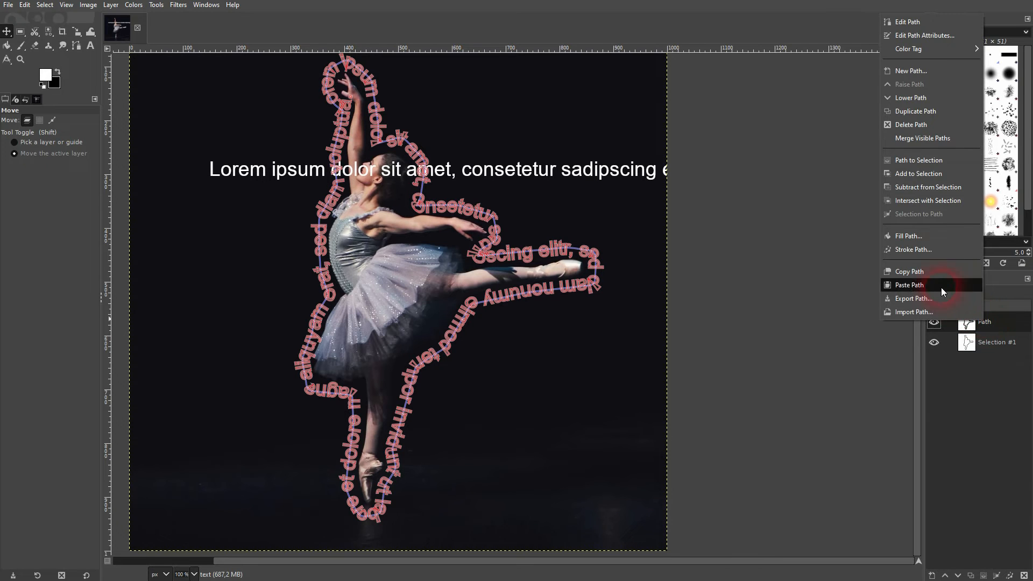
{"action": "left_click", "coordinate": [917, 237]}
{"action": "left_click", "coordinate": [834, 239]}
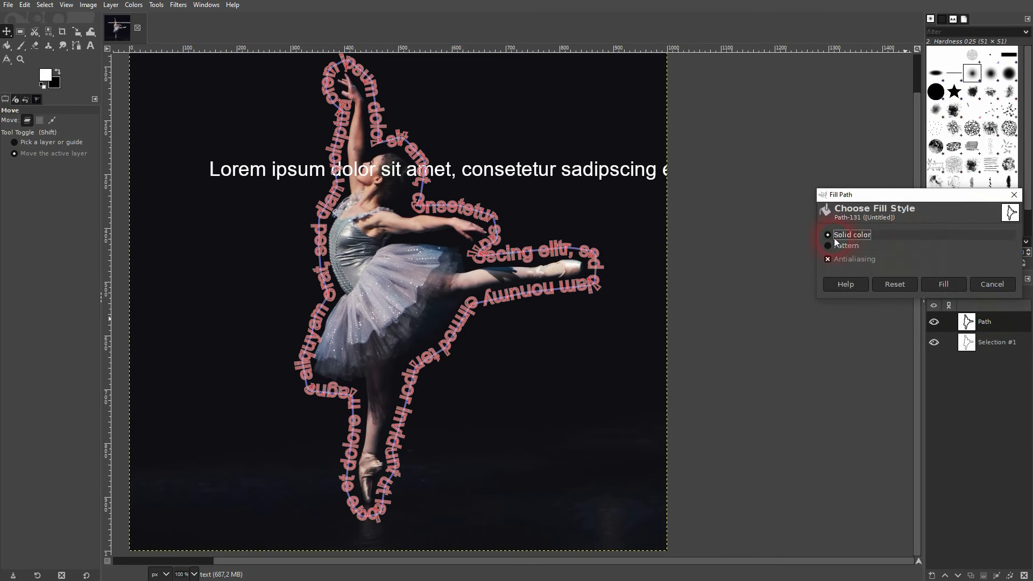
{"action": "left_click", "coordinate": [42, 85]}
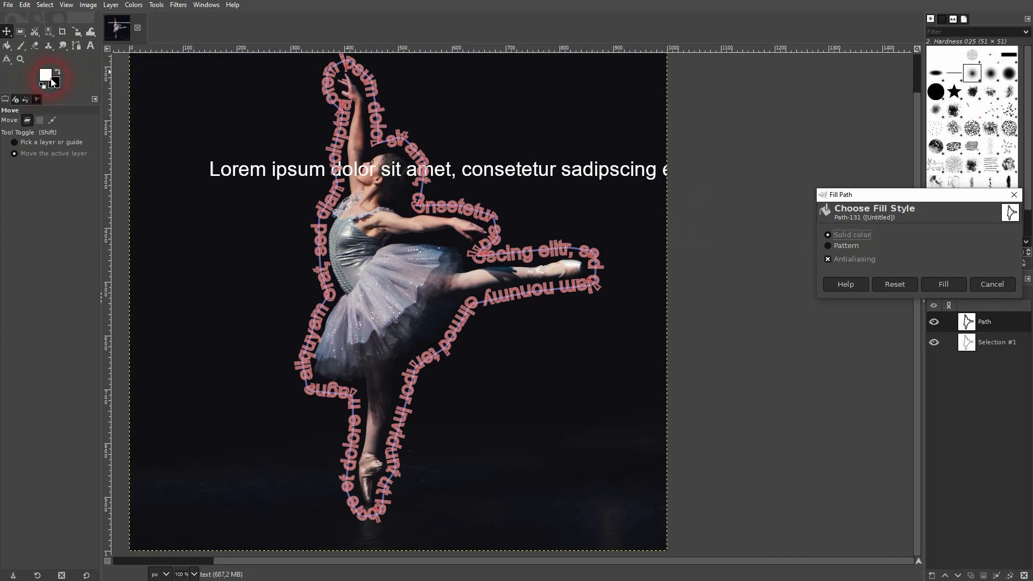
{"action": "left_click", "coordinate": [945, 283]}
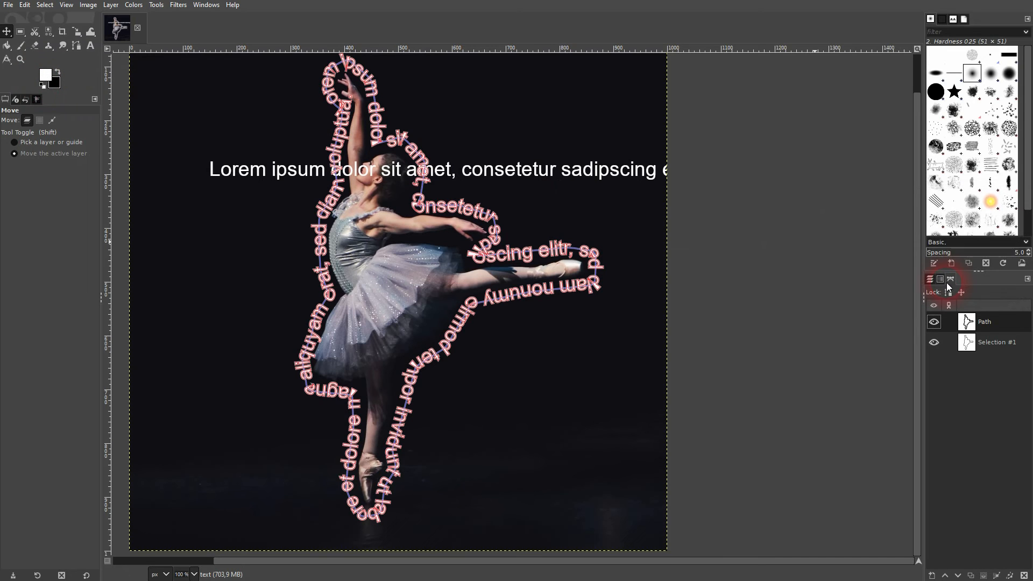
Step: Hide both paths and the straight Lorem ipsum text layer
{"action": "left_click", "coordinate": [933, 322]}
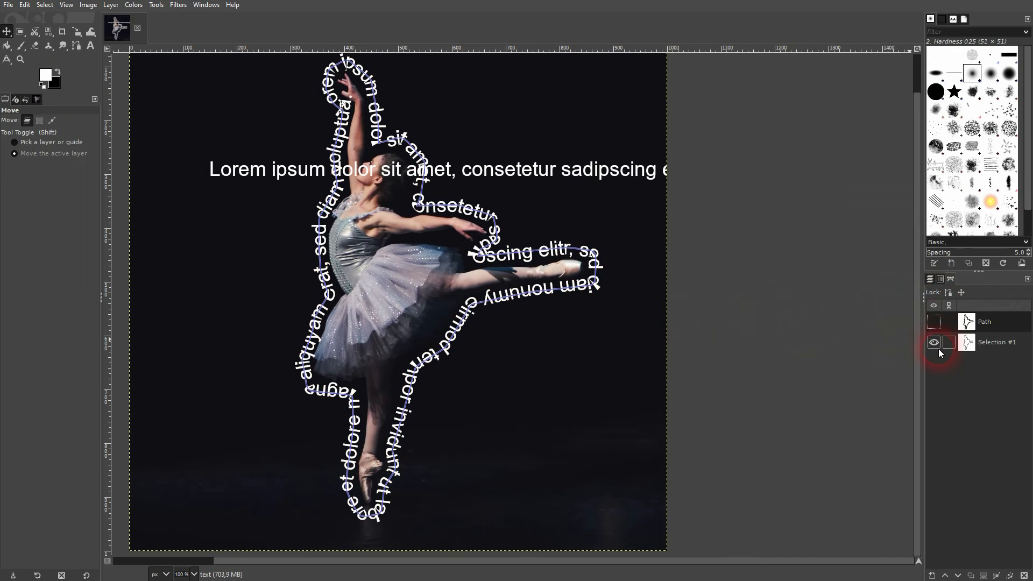
{"action": "left_click", "coordinate": [933, 342]}
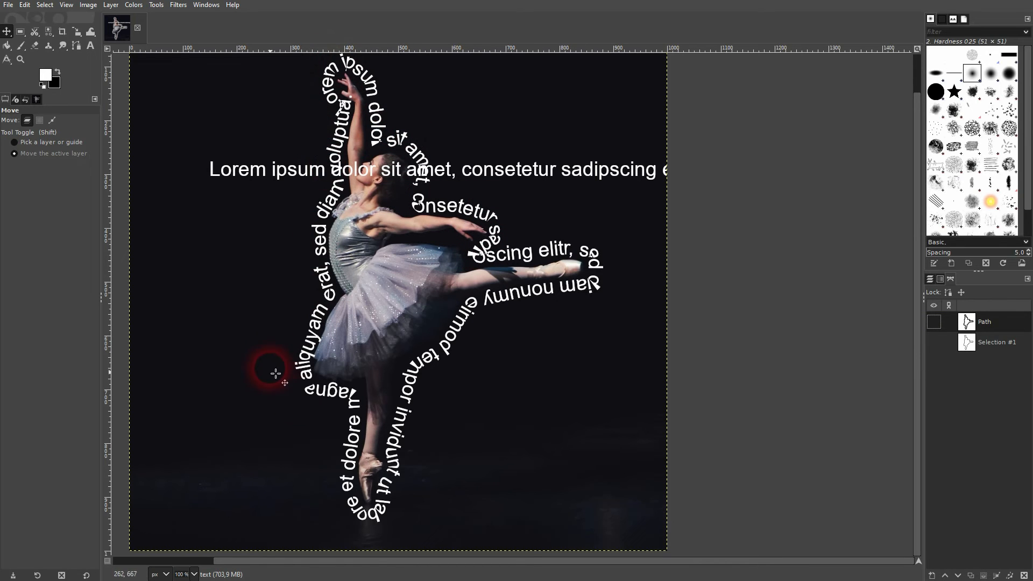
{"action": "left_click", "coordinate": [929, 279]}
{"action": "left_click", "coordinate": [934, 368]}
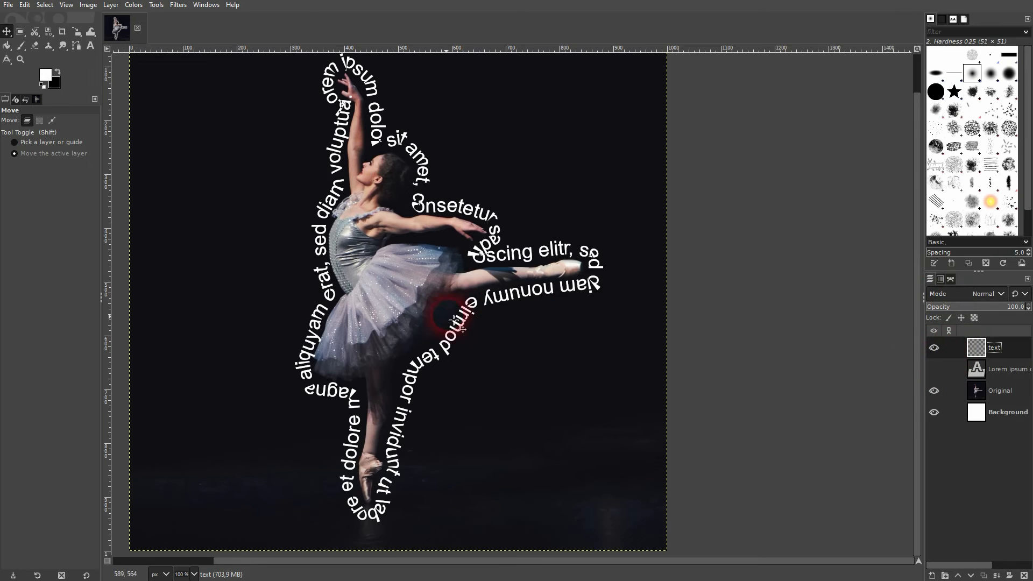
Step: Undo the path fill, the new layer, the text along the path, the text layer and the deselection
{"action": "scroll", "coordinate": [457, 322], "scroll_direction": "down", "scroll_amount": 1}
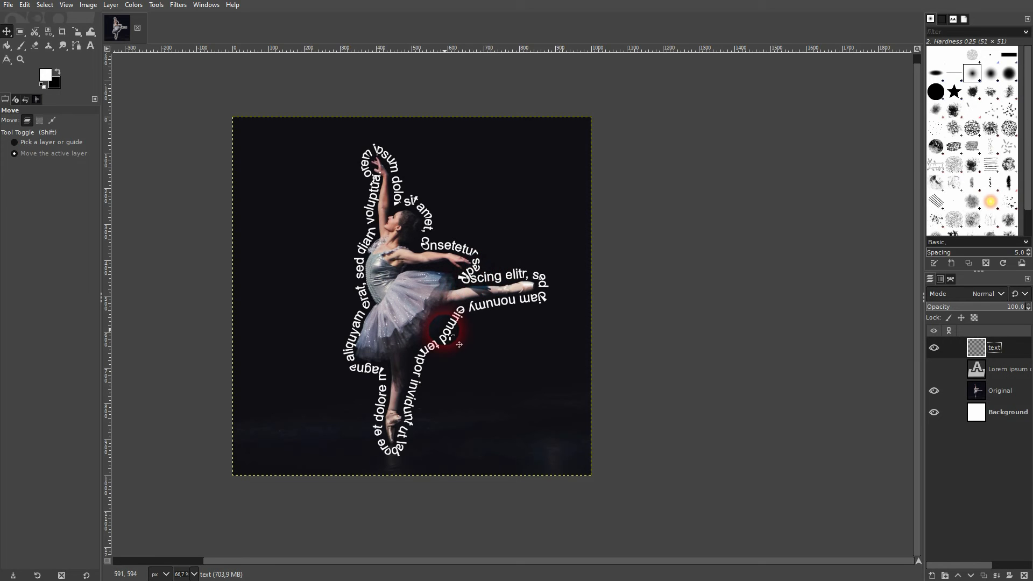
{"action": "key", "text": "1"}
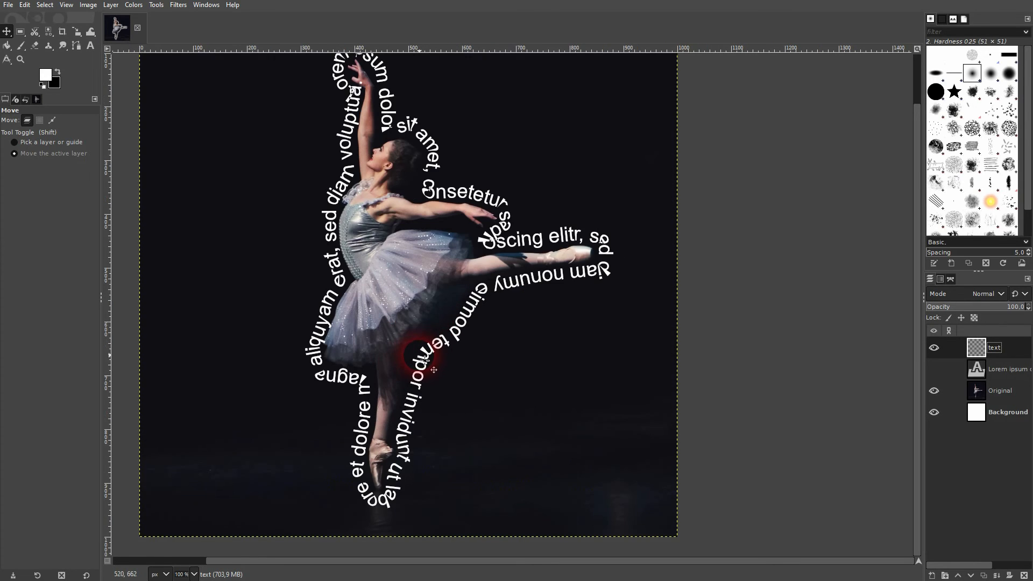
{"action": "key", "text": "minus"}
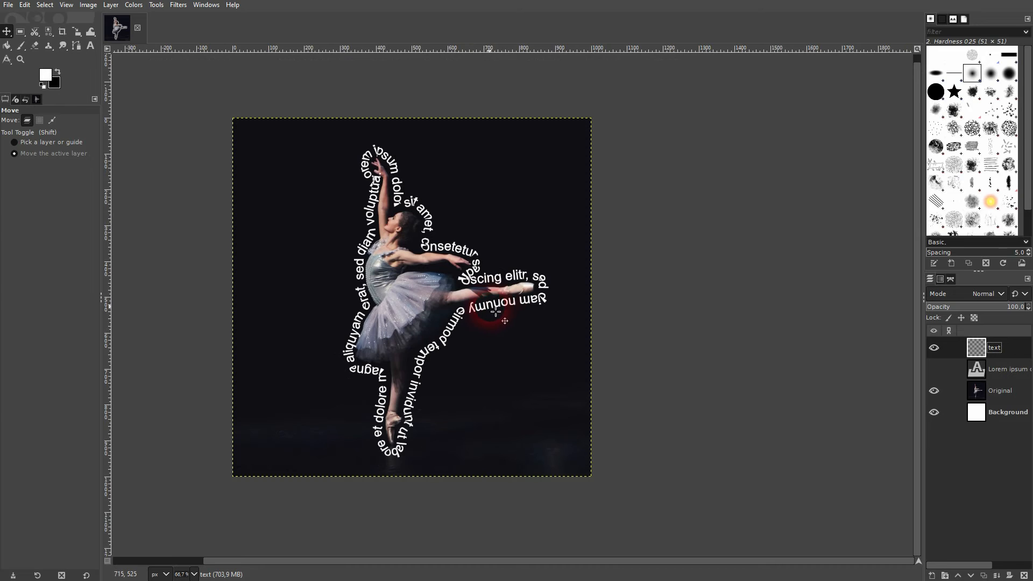
{"action": "key", "text": "ctrl+z"}
{"action": "key", "text": "ctrl+z"}
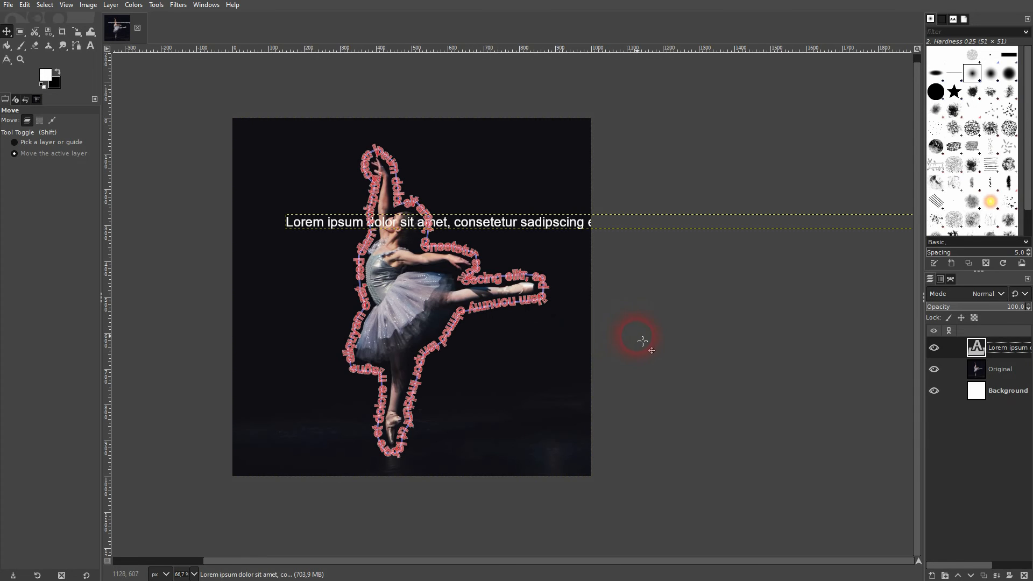
{"action": "key", "text": "ctrl+z"}
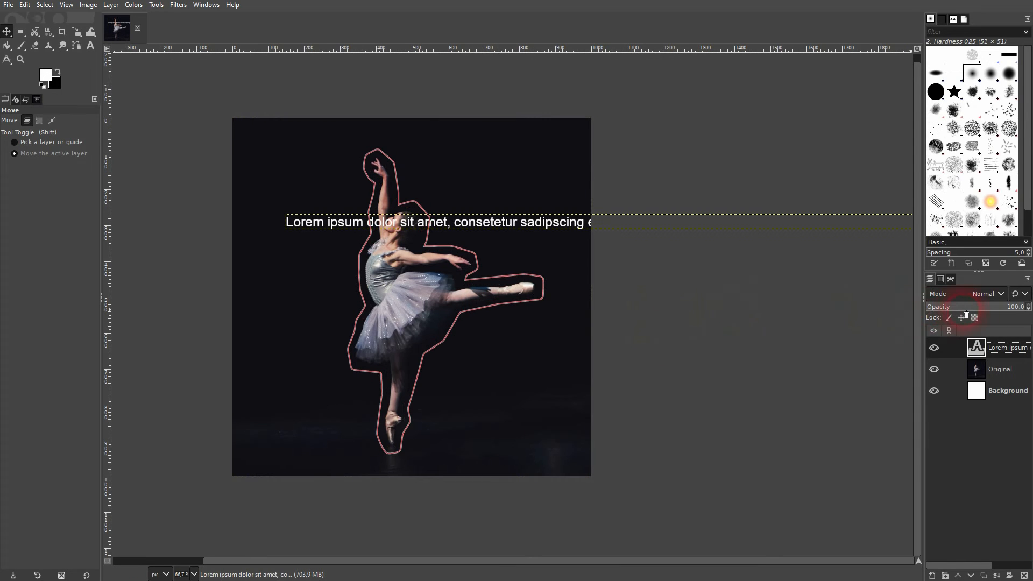
{"action": "key", "text": "ctrl+z"}
{"action": "key", "text": "ctrl+z"}
{"action": "key", "text": "ctrl+z"}
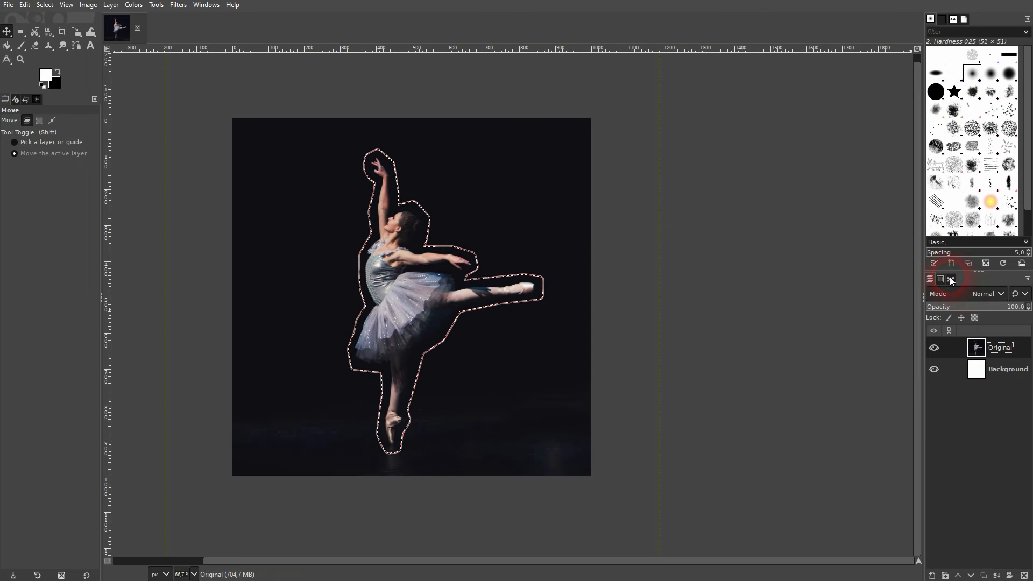
Step: Grow the dancer selection by 10 px twice
{"action": "left_click", "coordinate": [950, 278]}
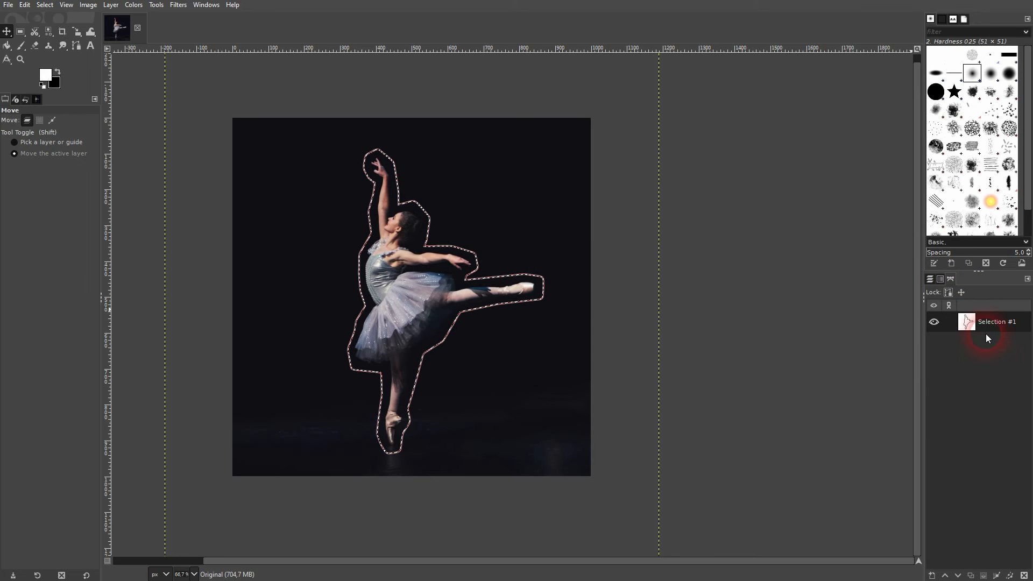
{"action": "left_click", "coordinate": [29, 7]}
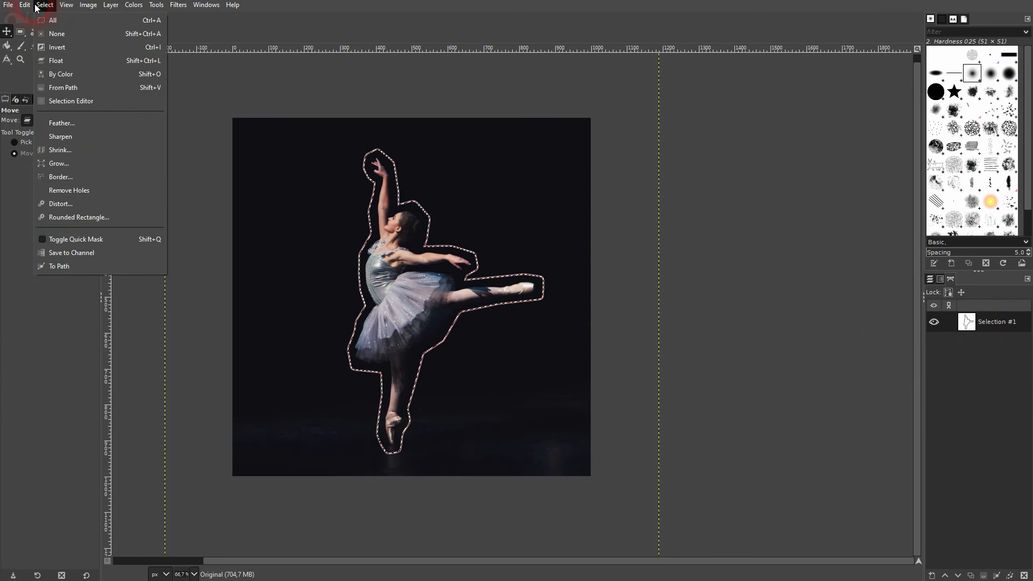
{"action": "left_click", "coordinate": [85, 166]}
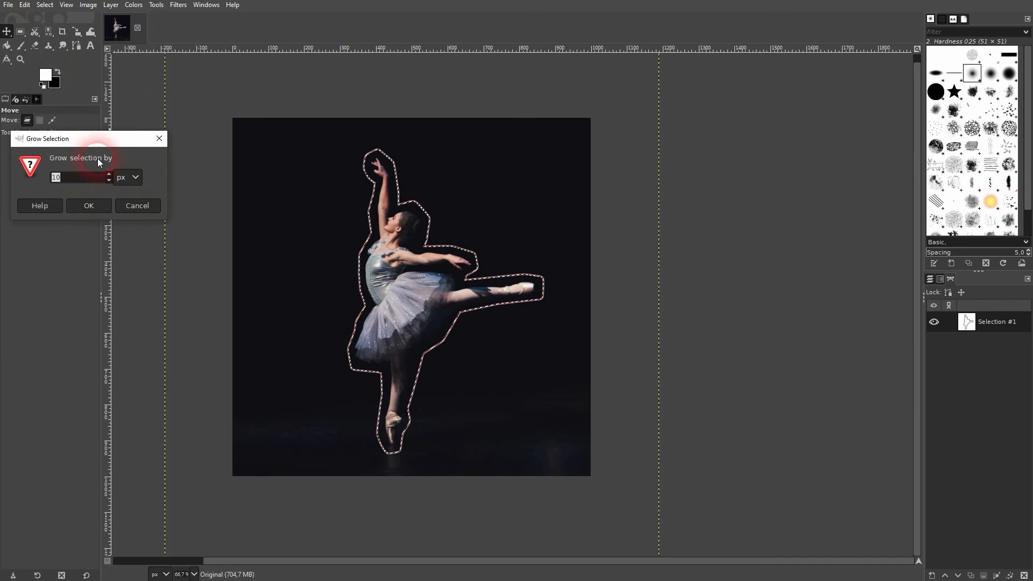
{"action": "left_click", "coordinate": [95, 206]}
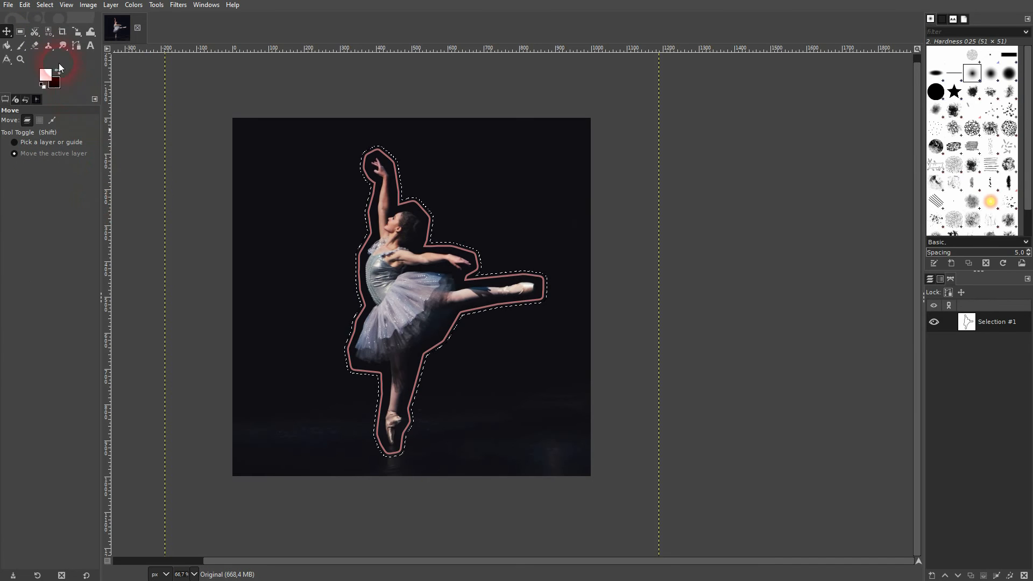
{"action": "left_click", "coordinate": [45, 5]}
{"action": "left_click", "coordinate": [73, 163]}
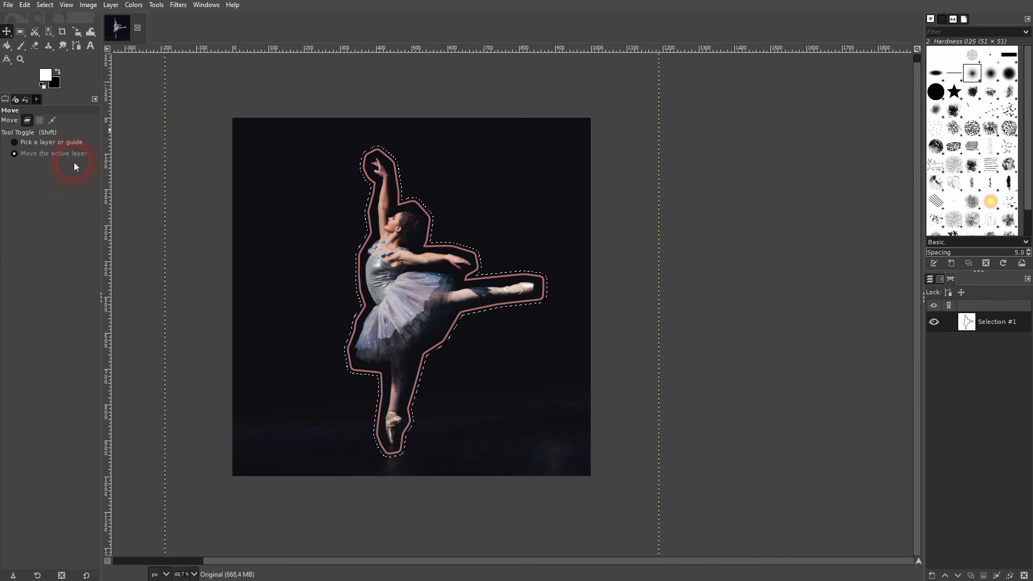
{"action": "left_click", "coordinate": [78, 201]}
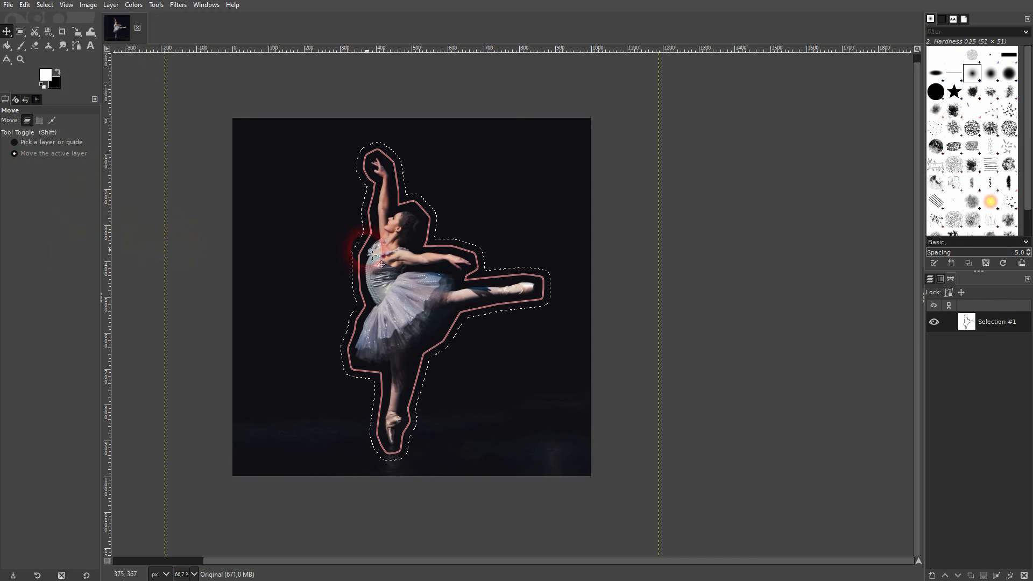
Step: Replace the Selection #1 path with one made from the enlarged selection, make it visible and return to the layers
{"action": "right_click", "coordinate": [993, 398]}
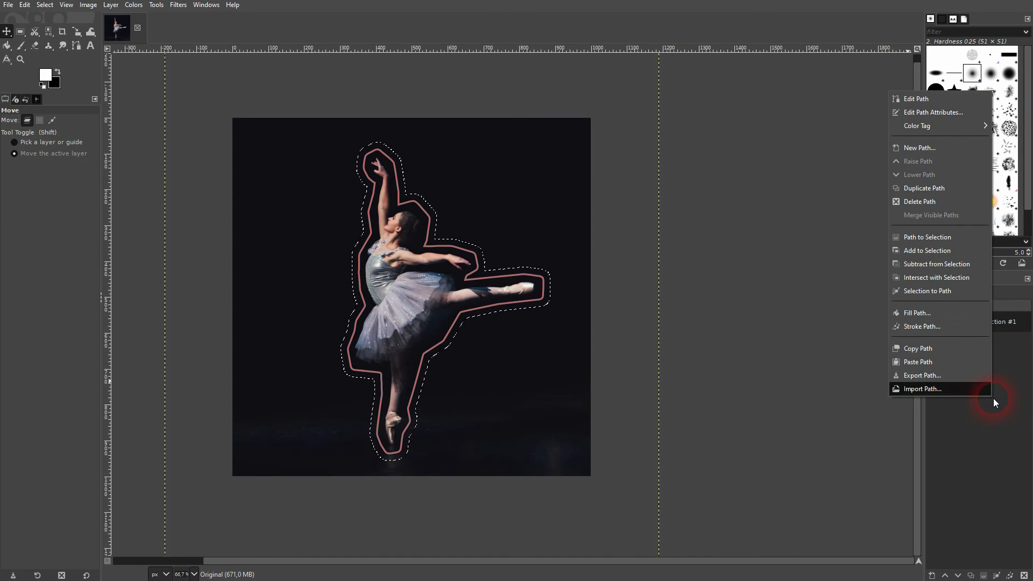
{"action": "left_click", "coordinate": [947, 292]}
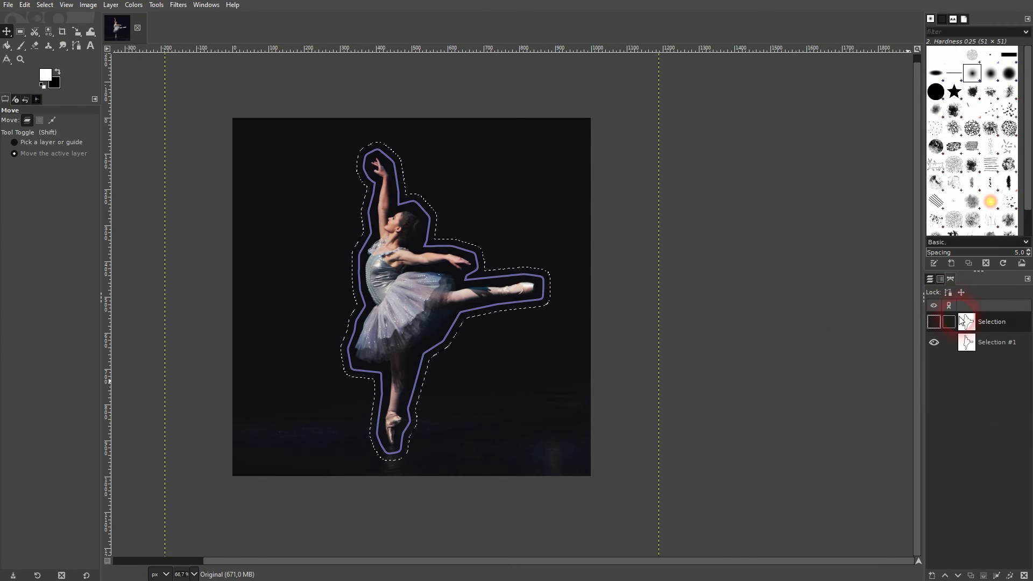
{"action": "left_click", "coordinate": [1023, 575]}
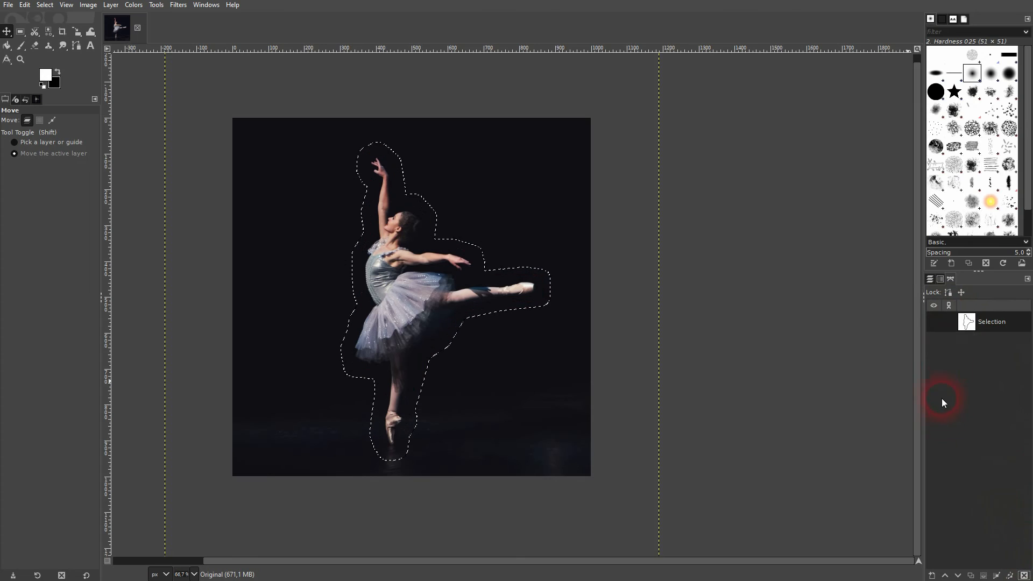
{"action": "left_click", "coordinate": [933, 323]}
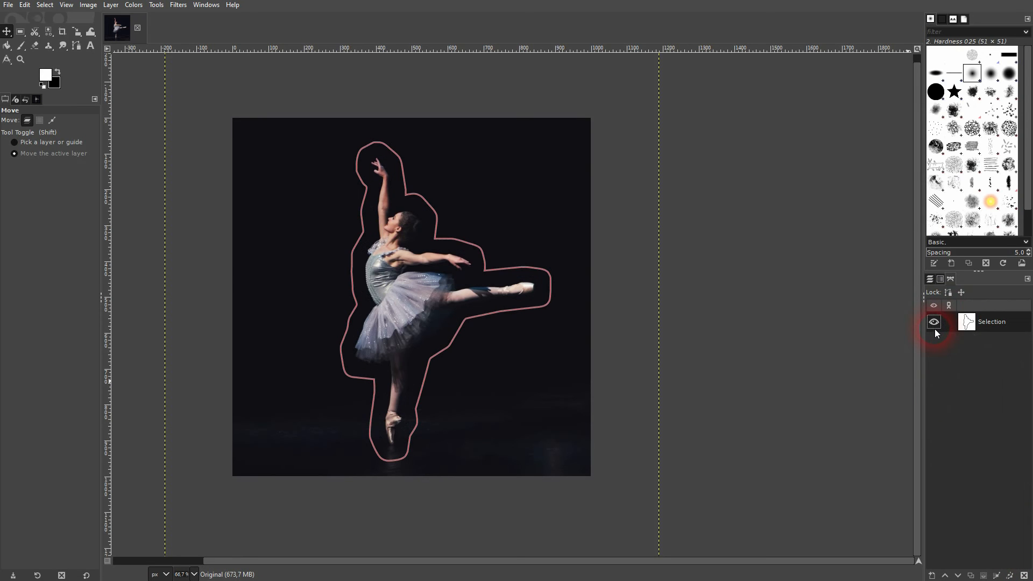
{"action": "left_click", "coordinate": [930, 278]}
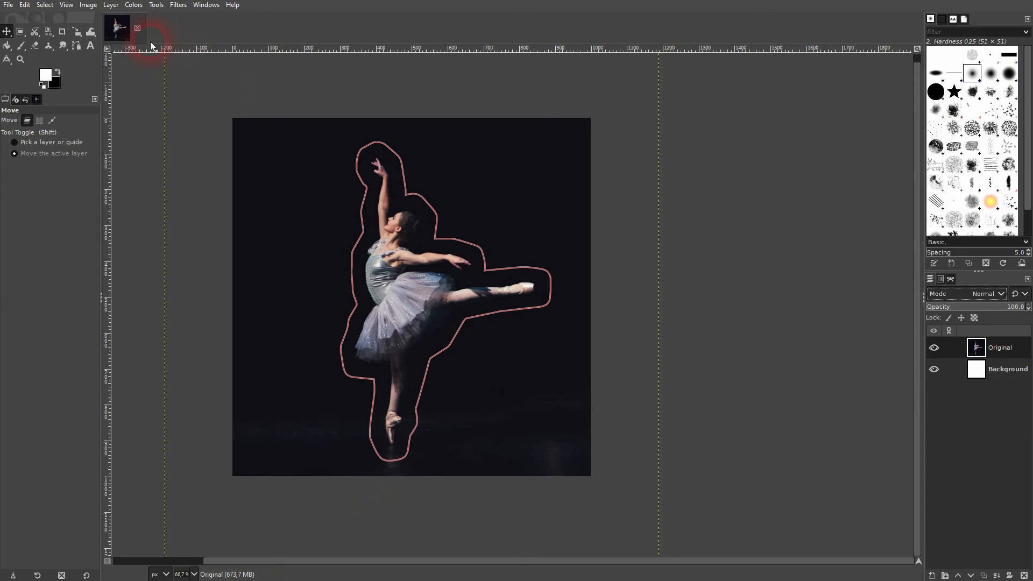
Step: Add a text layer near the dancer's raised arm containing the copied Lorem ipsum text, set in Arial at 37 px
{"action": "left_click", "coordinate": [94, 47]}
{"action": "left_click", "coordinate": [300, 181]}
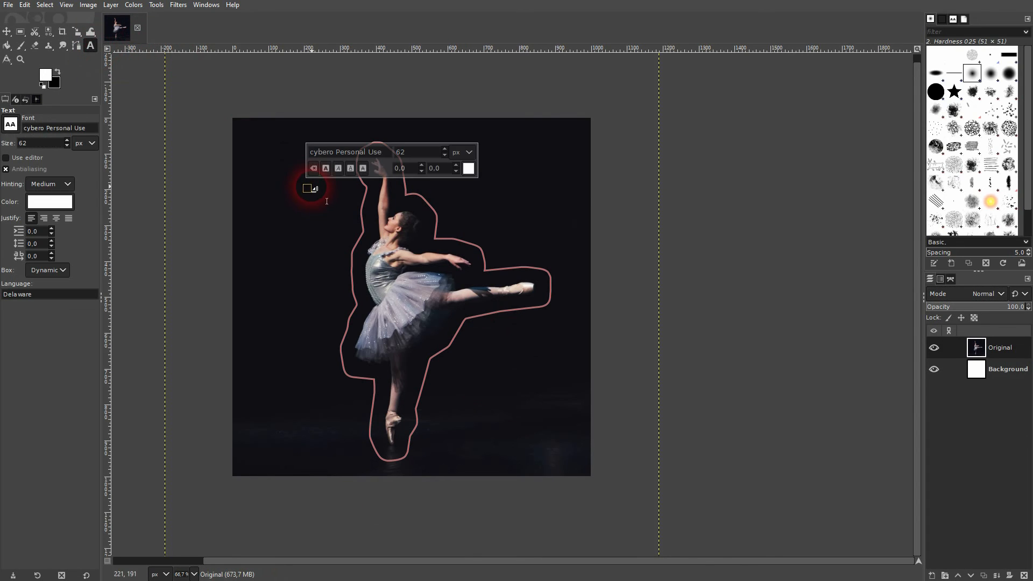
{"action": "key", "text": "ctrl+v"}
{"action": "key", "text": "ctrl+a"}
{"action": "double_click", "coordinate": [393, 155]}
{"action": "type", "text": "37"}
{"action": "triple_click", "coordinate": [352, 152]}
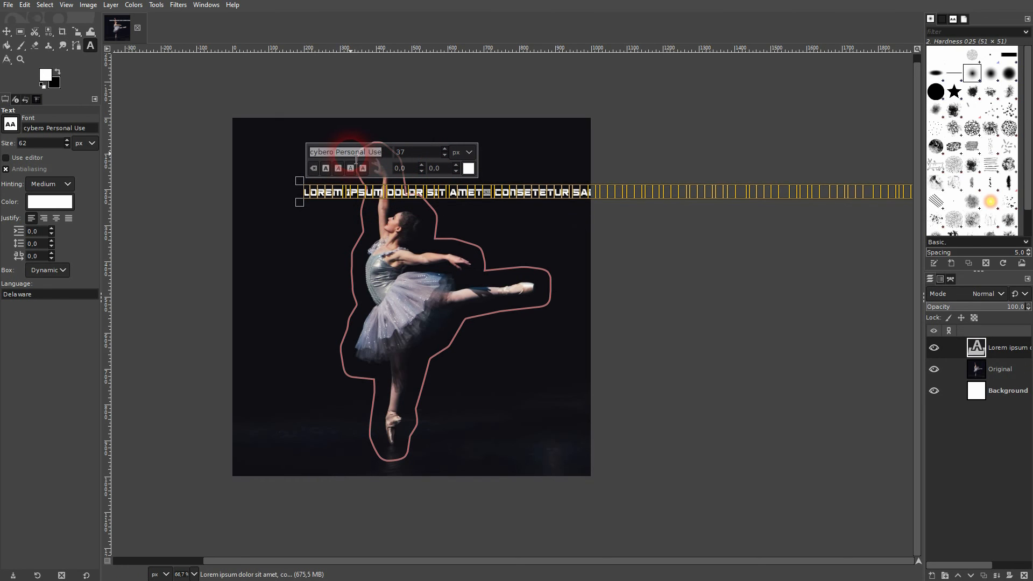
{"action": "type", "text": "Arial"}
{"action": "key", "text": "Return"}
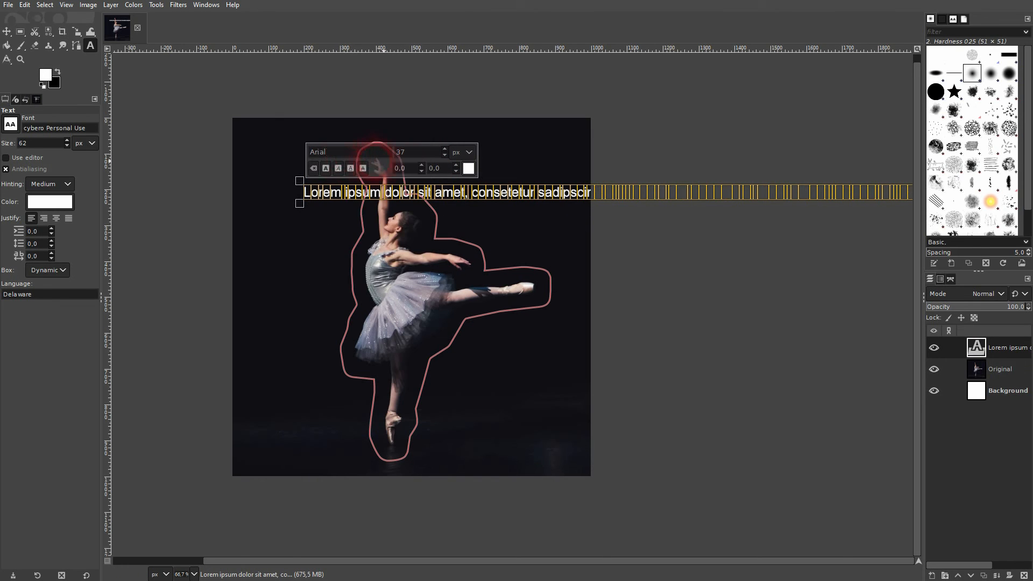
Step: Convert the straight Lorem ipsum text into a path that follows the enlarged outline around the dancer
{"action": "left_click", "coordinate": [6, 31]}
{"action": "left_click", "coordinate": [1000, 349]}
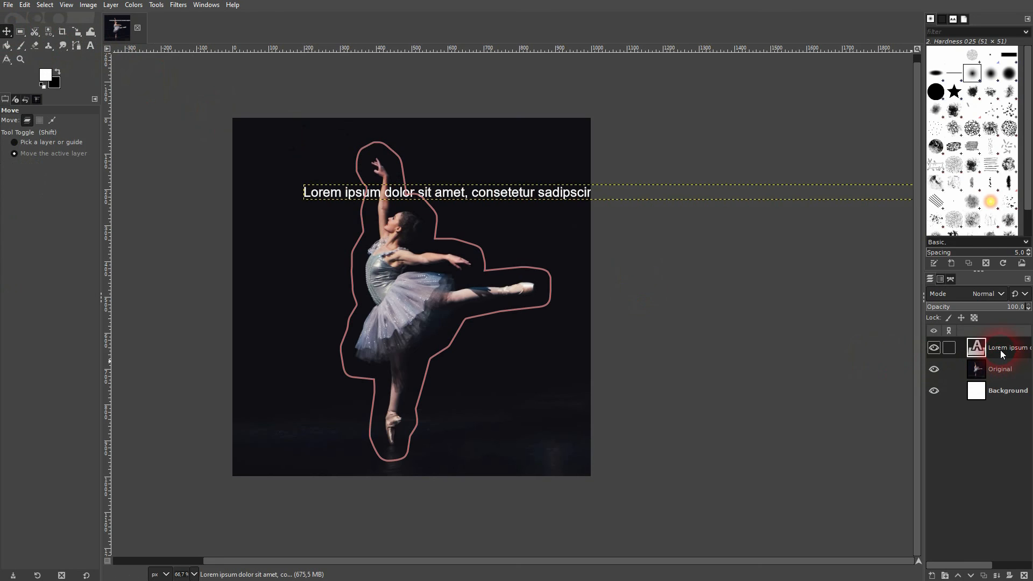
{"action": "right_click", "coordinate": [999, 350]}
{"action": "left_click", "coordinate": [941, 96]}
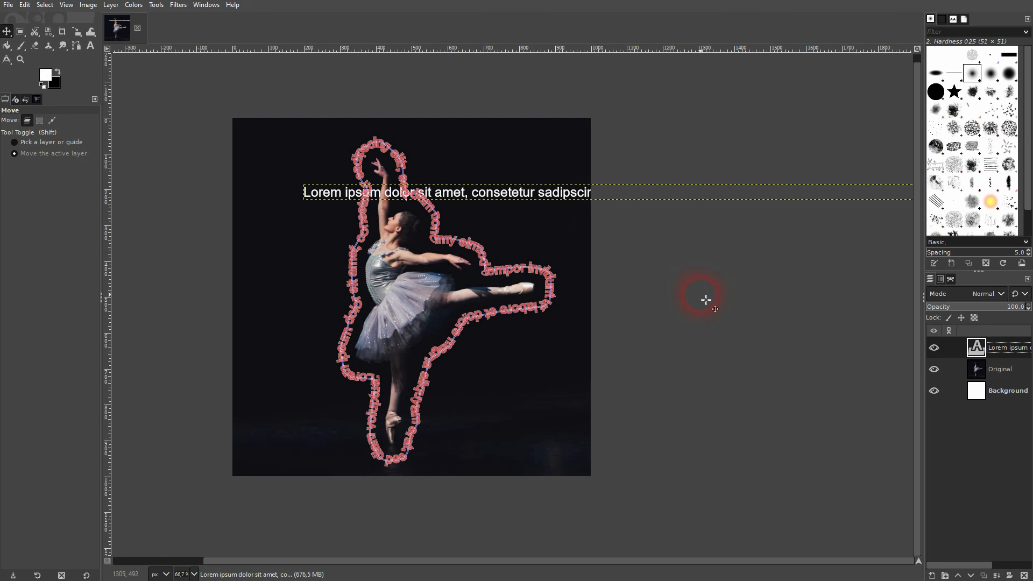
Step: Add a new layer named text and fill the wrapped text path on it with solid white
{"action": "left_click", "coordinate": [929, 575]}
{"action": "left_click", "coordinate": [949, 566]}
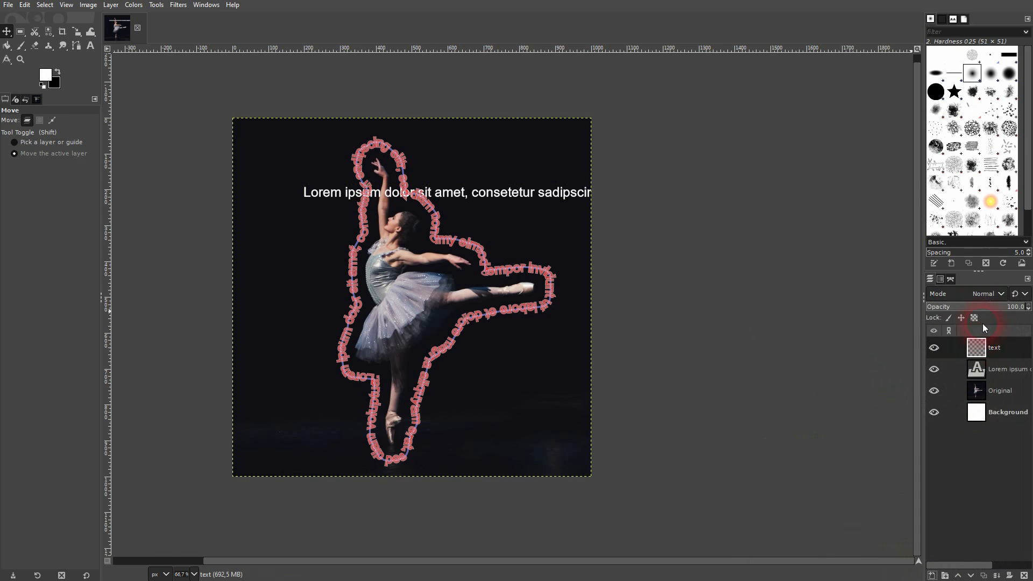
{"action": "left_click", "coordinate": [955, 278]}
{"action": "left_click", "coordinate": [979, 346]}
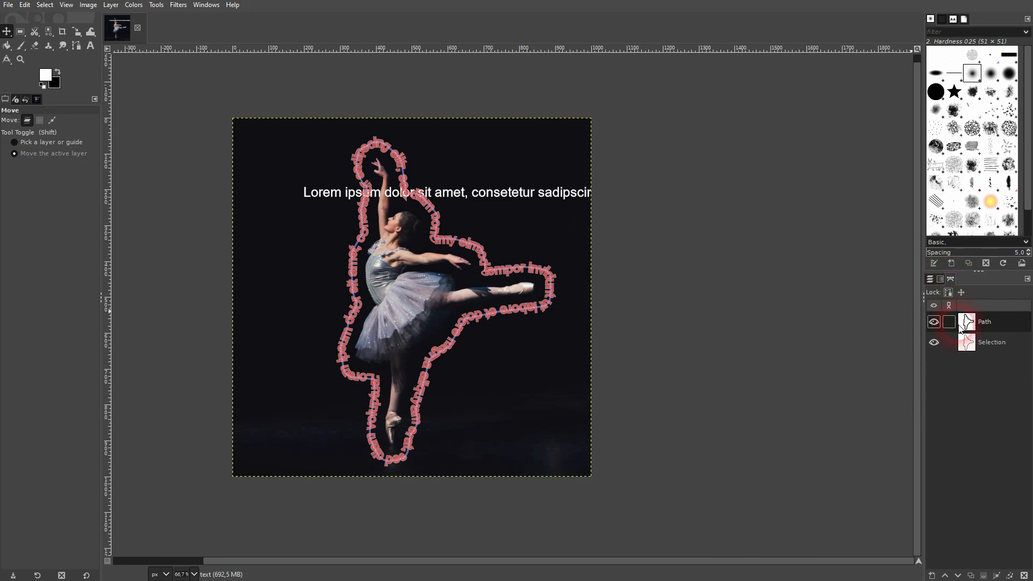
{"action": "right_click", "coordinate": [967, 322]}
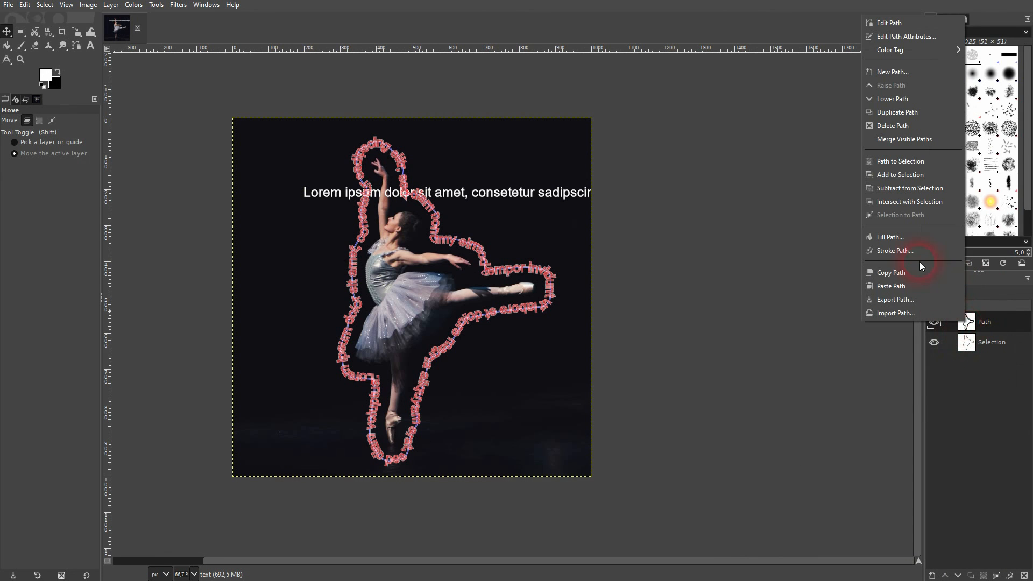
{"action": "left_click", "coordinate": [905, 239]}
{"action": "left_click", "coordinate": [929, 289]}
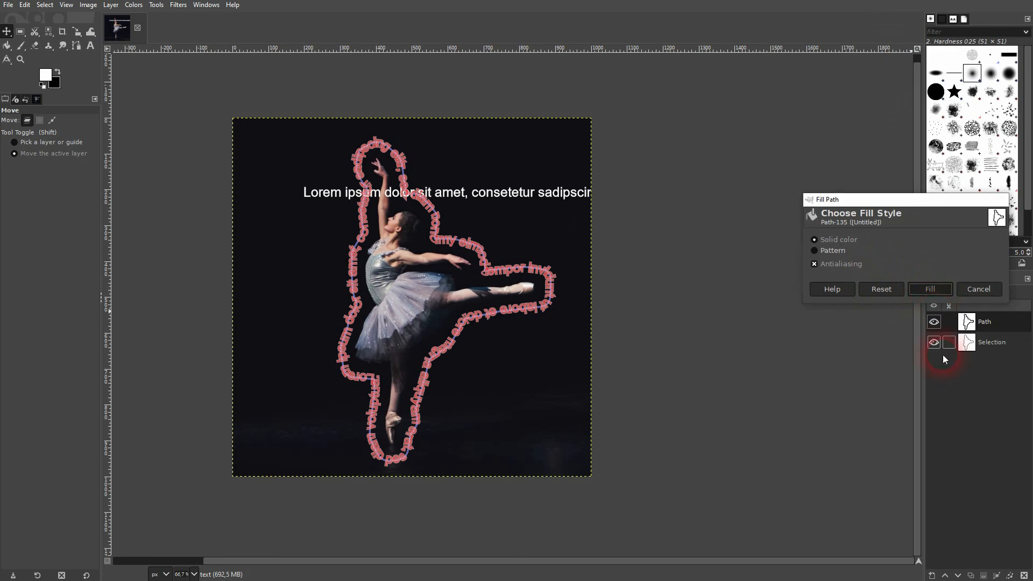
Step: Hide the wrapped text path, the outline path and the straight Lorem ipsum text layer
{"action": "left_click", "coordinate": [934, 322]}
{"action": "left_click", "coordinate": [933, 343]}
{"action": "left_click", "coordinate": [930, 279]}
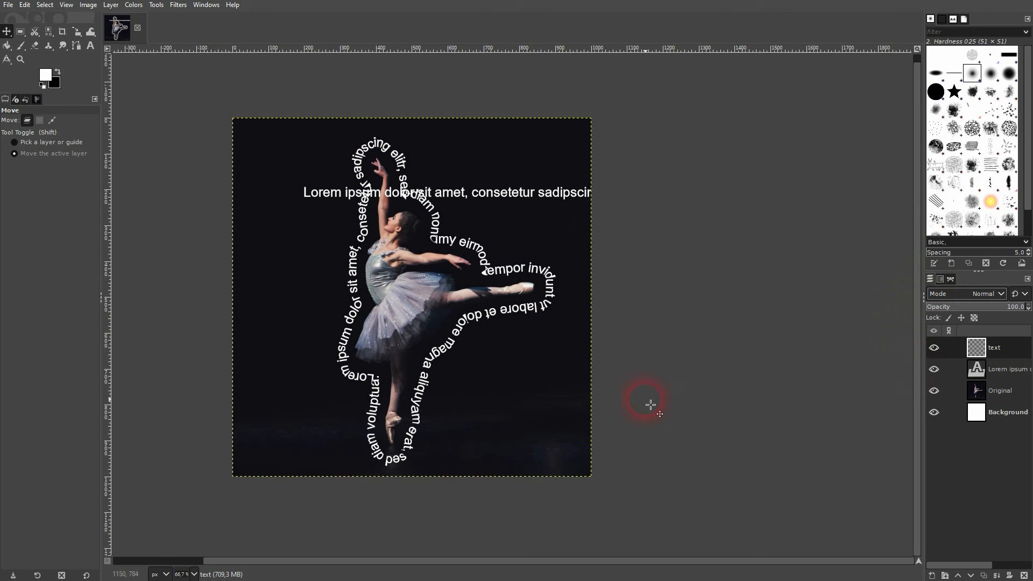
{"action": "left_click", "coordinate": [934, 369]}
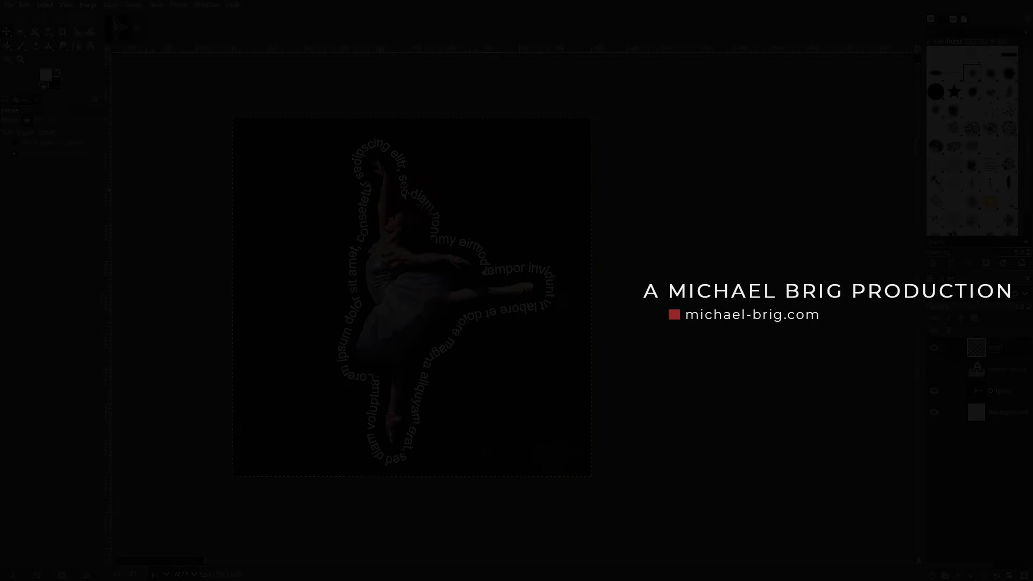